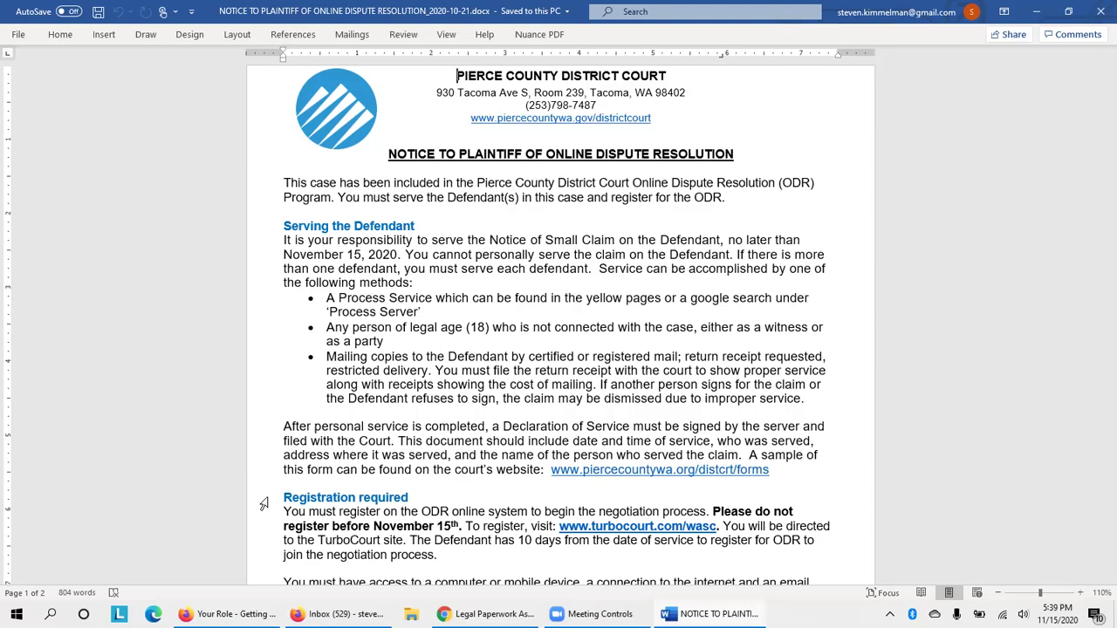
Scroll the Word notice to the Registration required and How the ODR Program works sections.
scroll(264, 504, "down", 3)
scroll(263, 504, "down", 8)
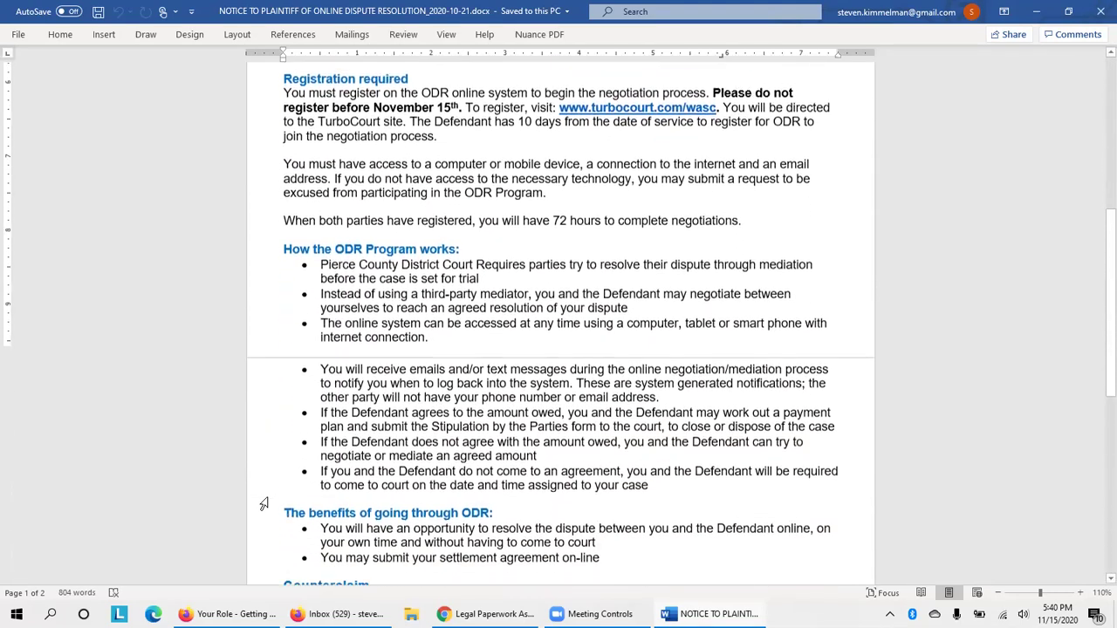
scroll(262, 345, "up", 1)
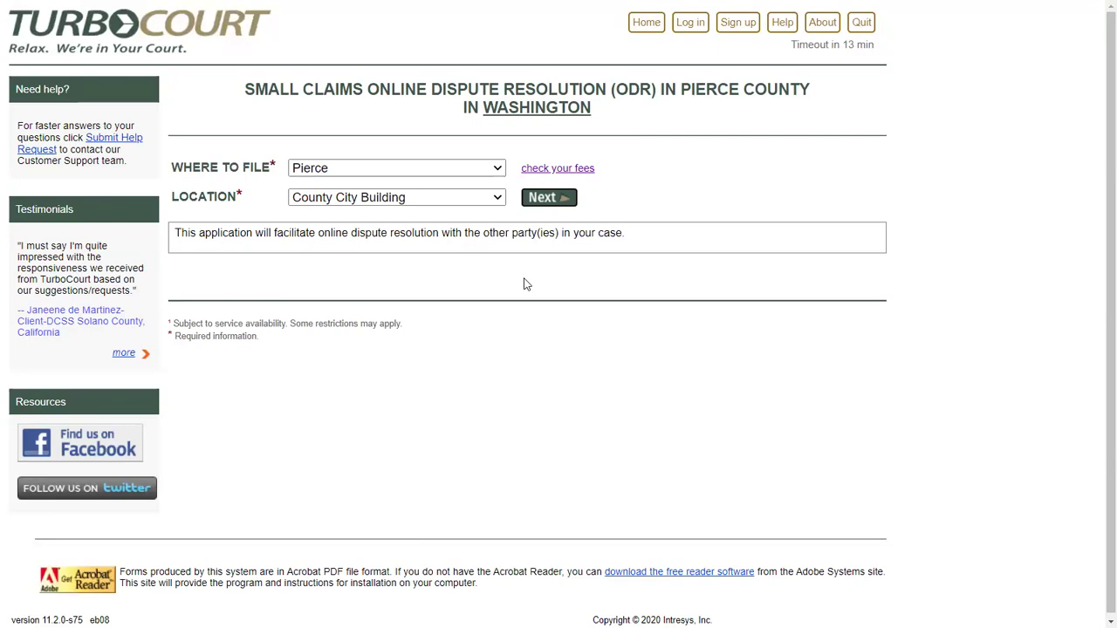
Start a new TurboCourt account with first name, last name, e-mail and password.
left_click(740, 33)
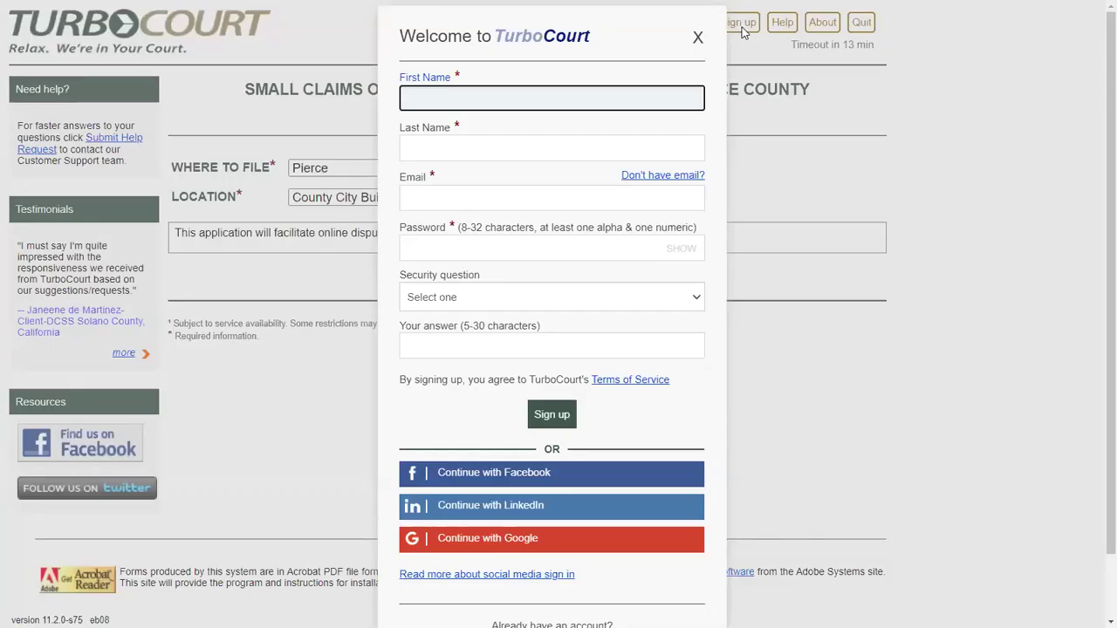
key("Tab")
key("Tab")
type("jw@fake.com")
key("Tab")
type("•••••••••")
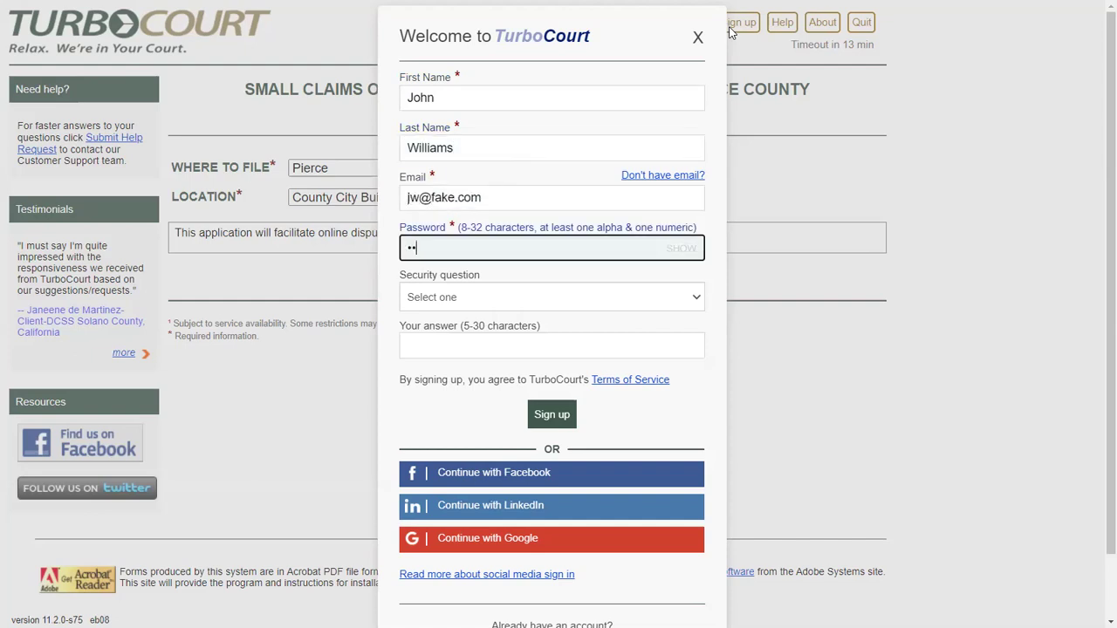
type("•")
Choose Pet's Name as the security question, enter its answer, and submit the sign-up.
left_click(607, 297)
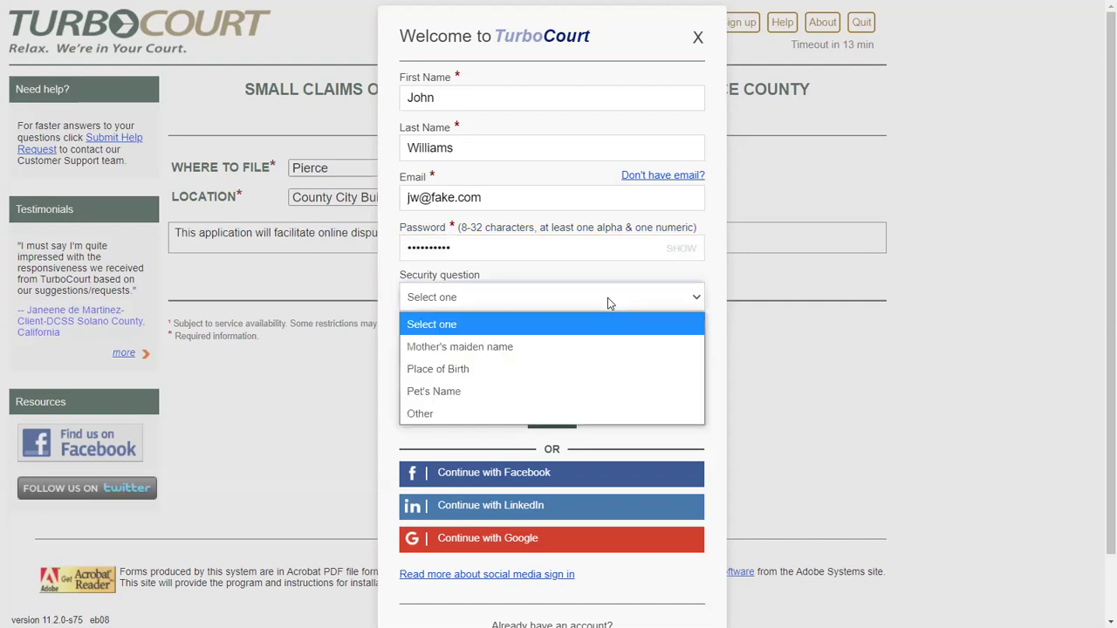
left_click(443, 392)
left_click(452, 344)
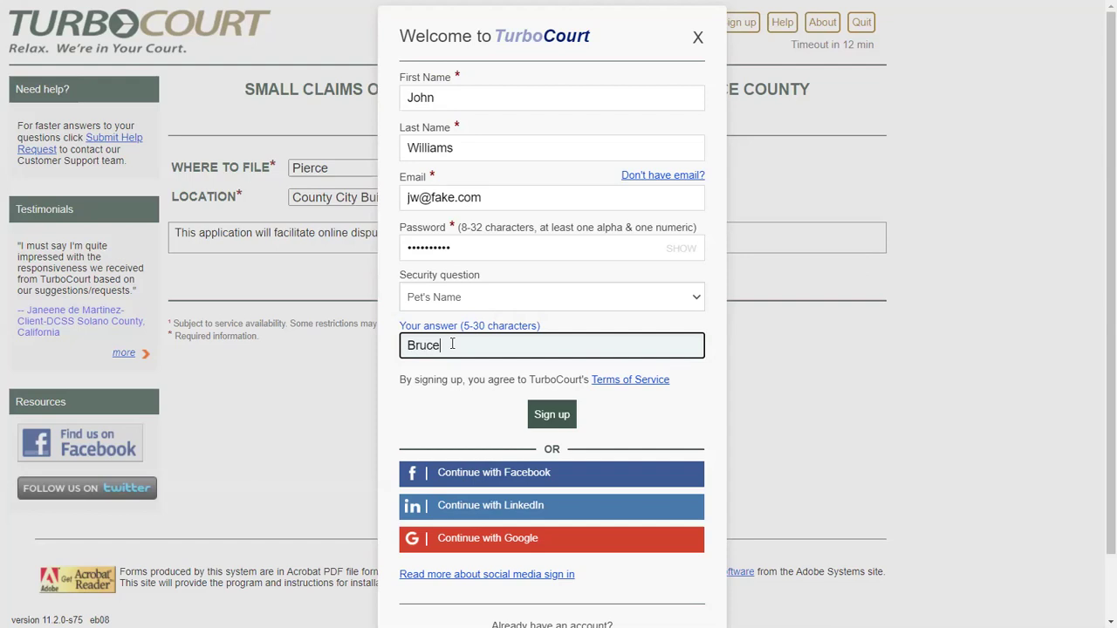
left_click(549, 422)
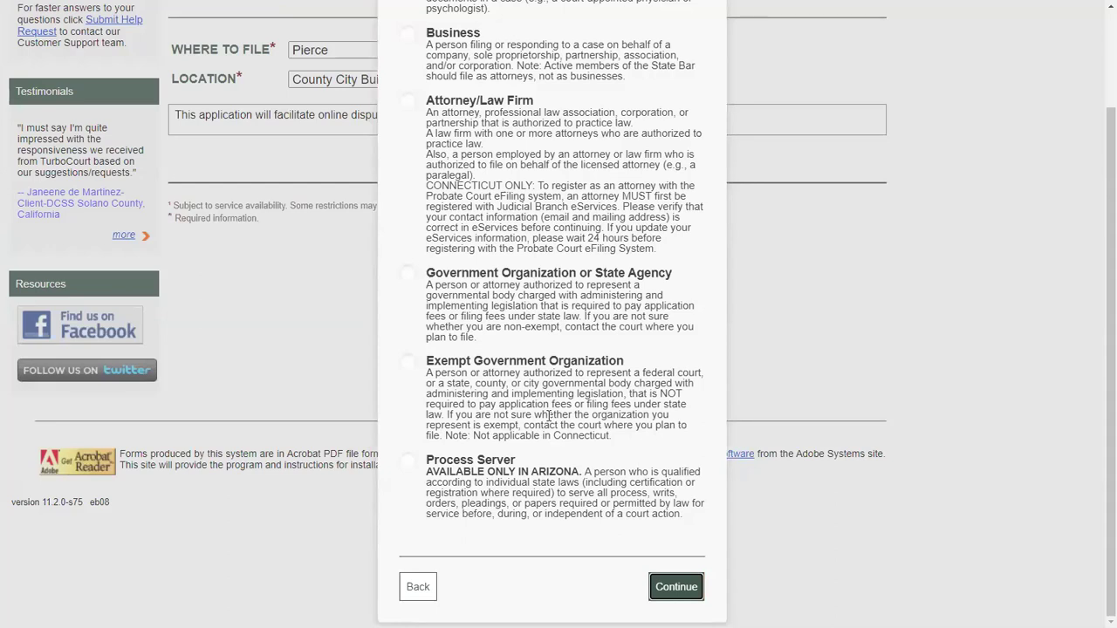
Scroll through the Select account type choices without picking a type.
scroll(392, 200, "up", 2)
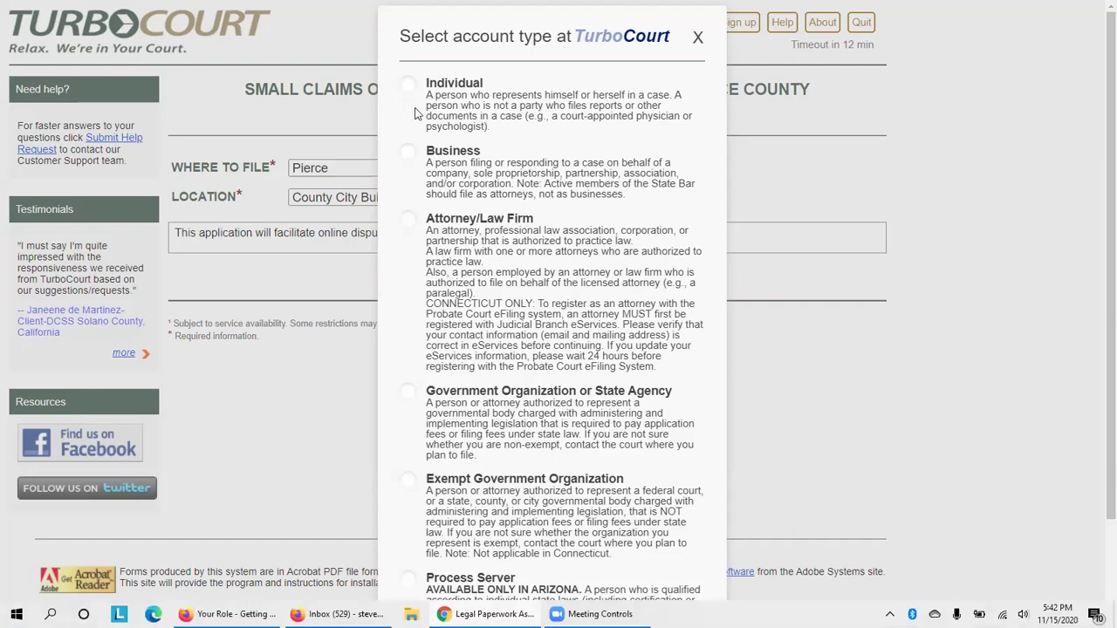
scroll(541, 349, "down", 2)
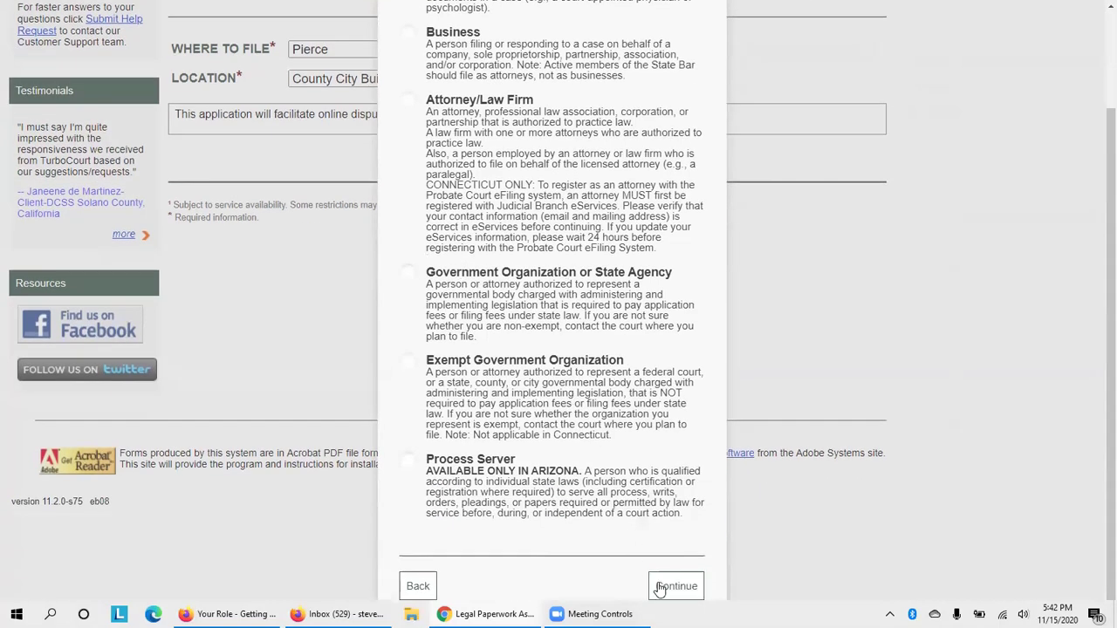
scroll(624, 243, "up", 2)
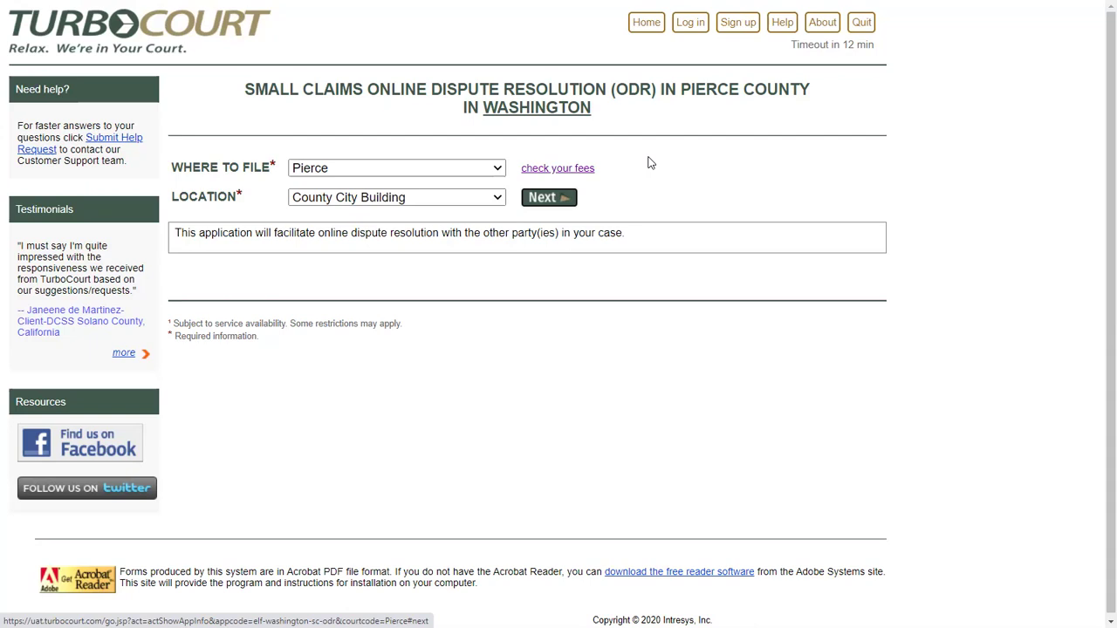
Log in to TurboCourt with the existing account's e-mail and password.
left_click(695, 30)
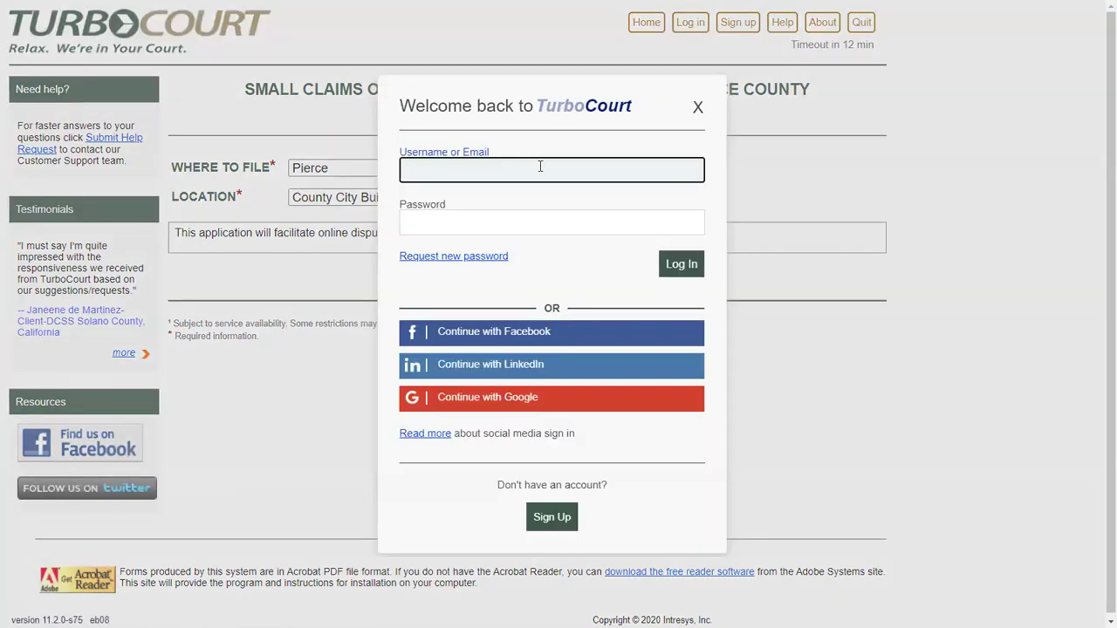
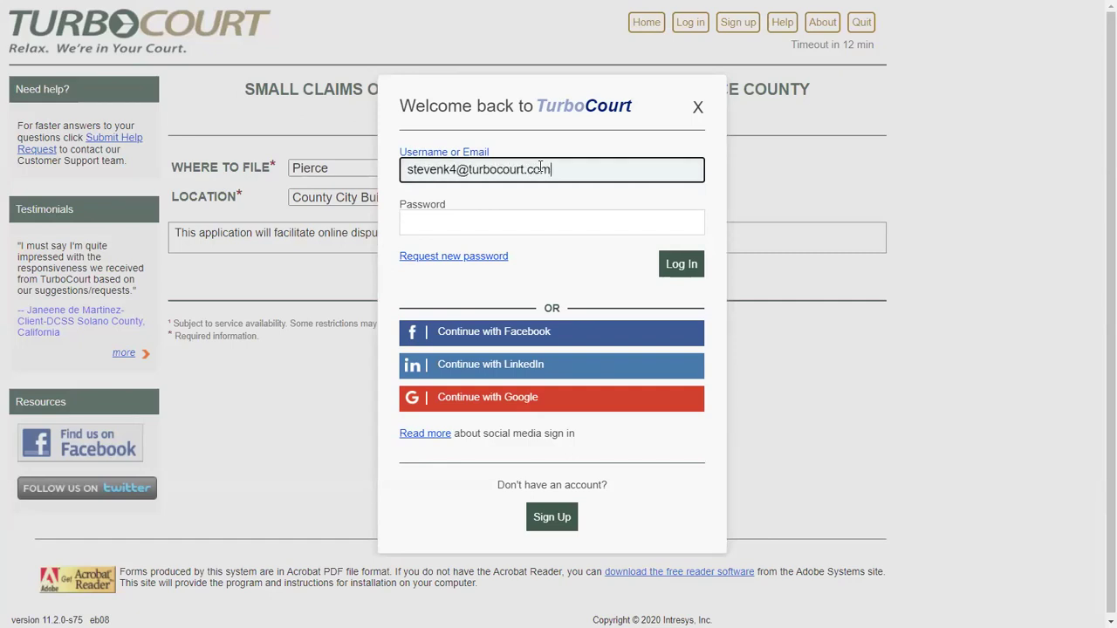
key("Tab")
type("••••••••")
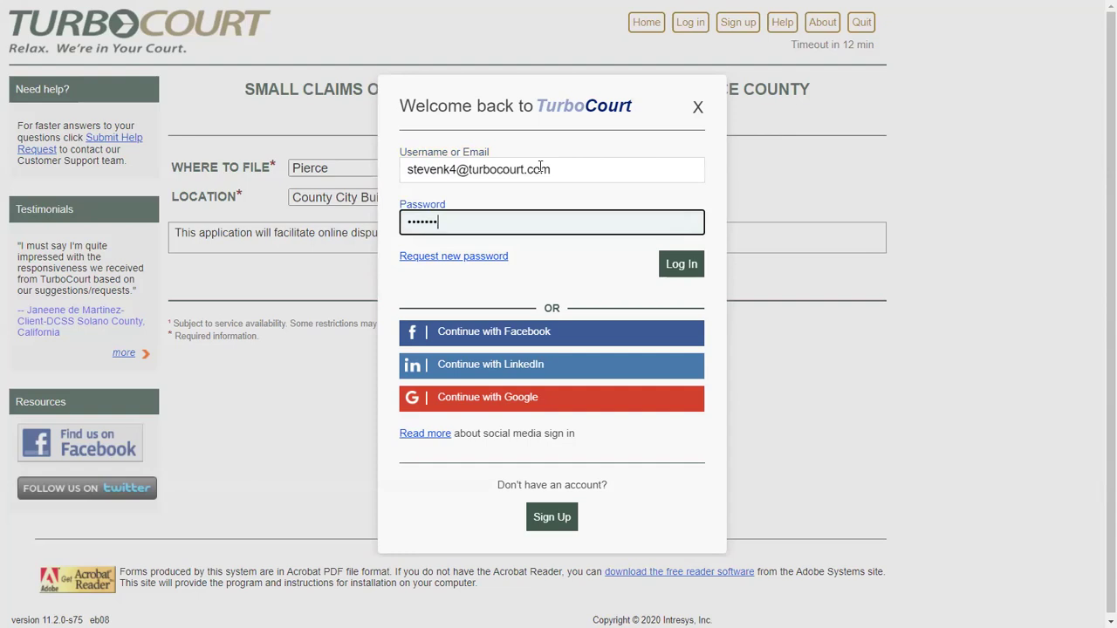
left_click(672, 266)
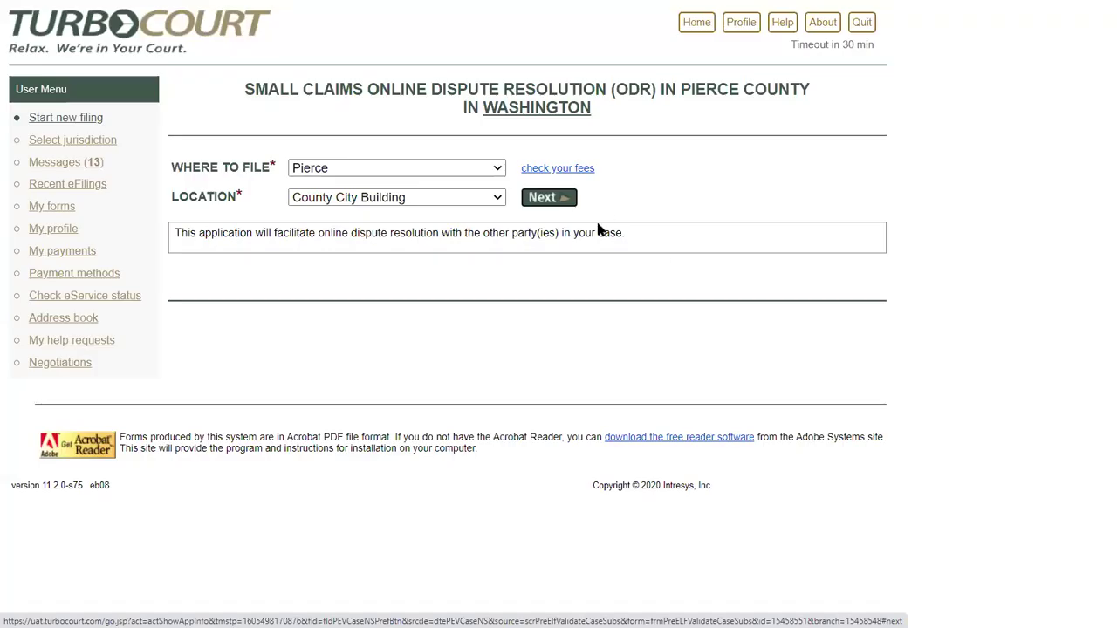
Confirm the Pierce court location and submit the pasted court case number.
left_click(544, 201)
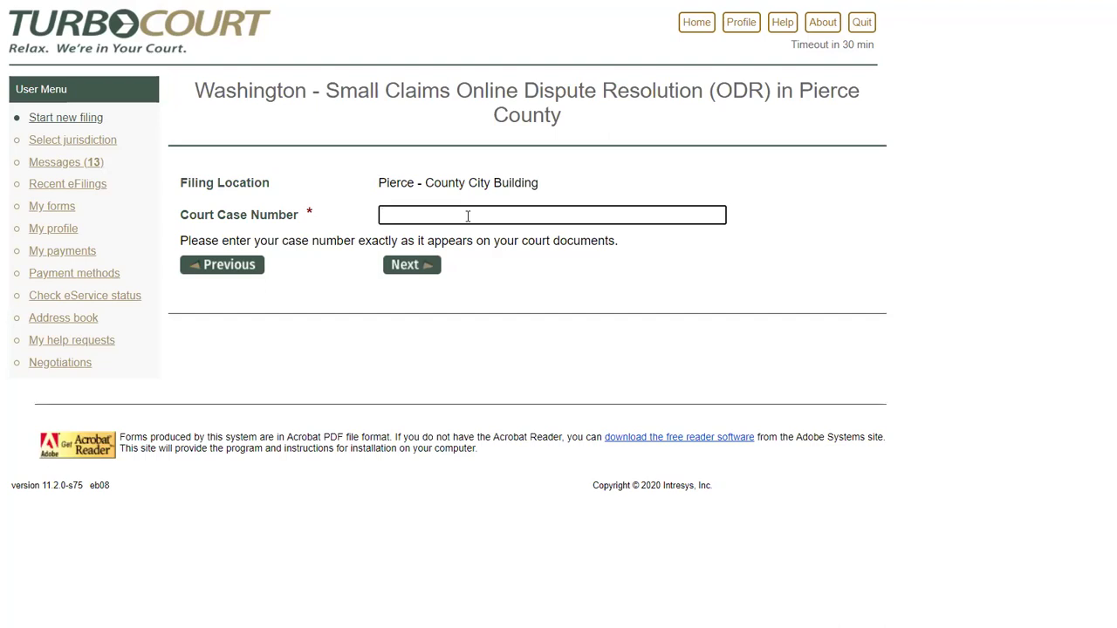
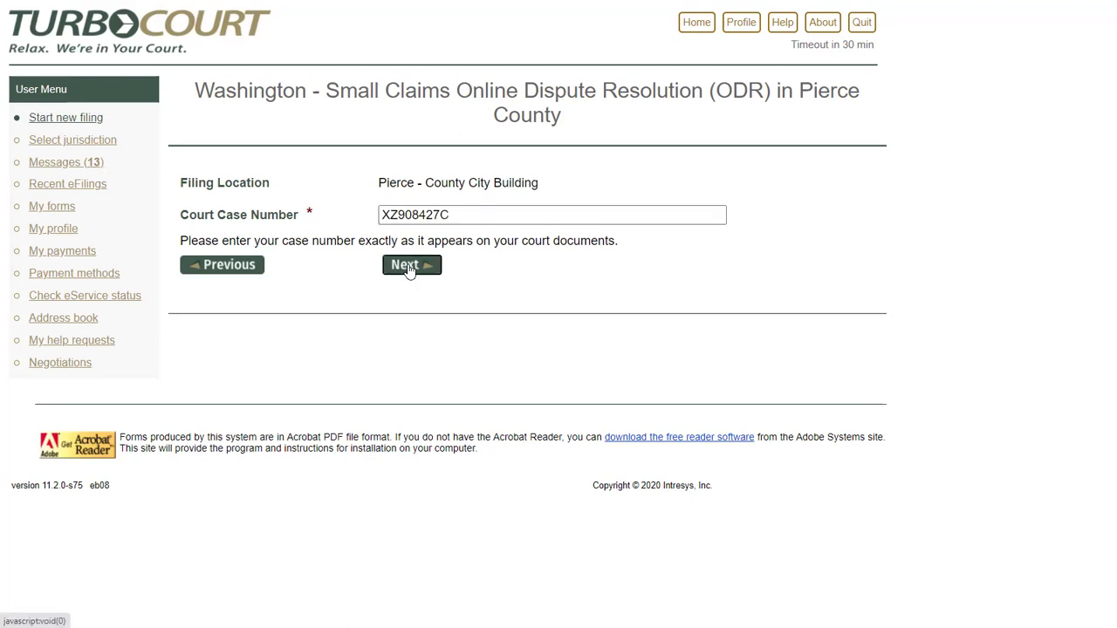
left_click(408, 270)
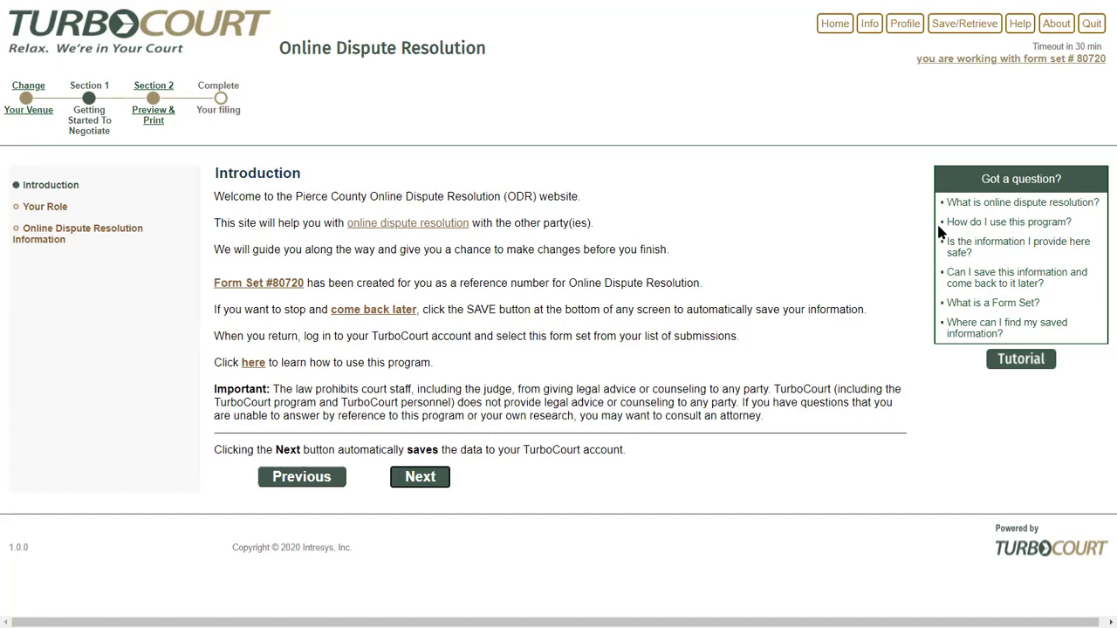
Read and dismiss the ODR question-and-answer, then continue past the Introduction page.
left_click(1021, 206)
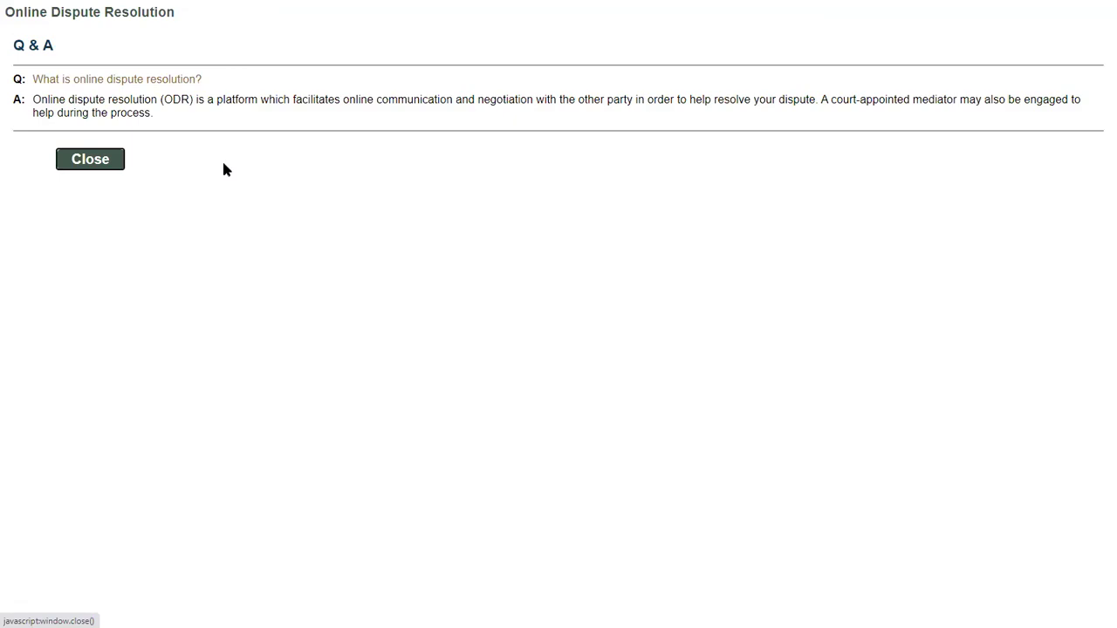
left_click(91, 159)
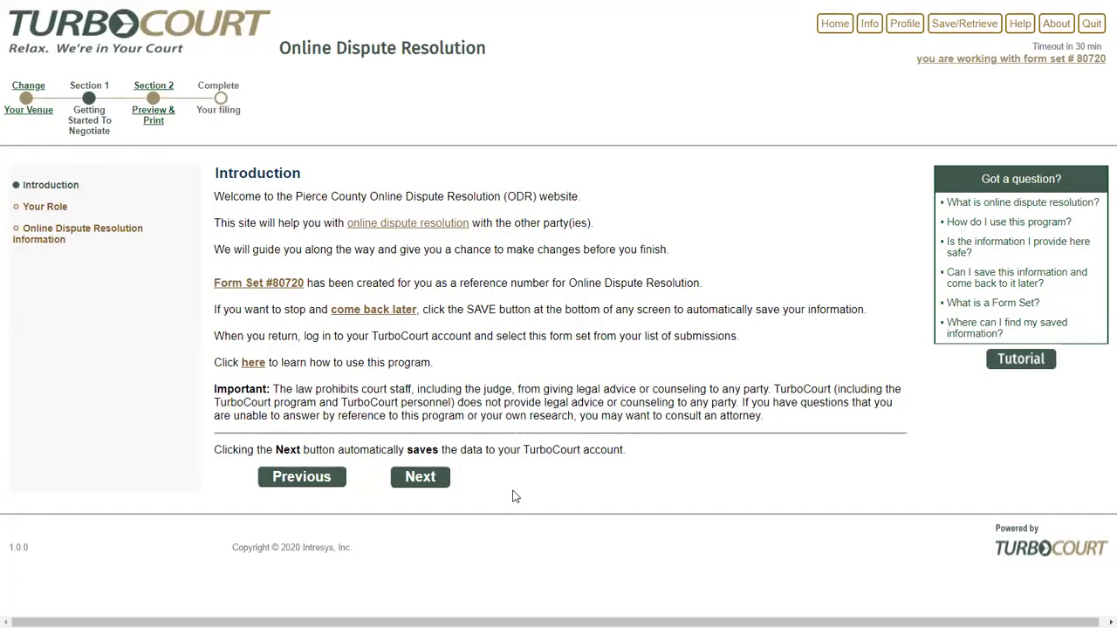
left_click(420, 478)
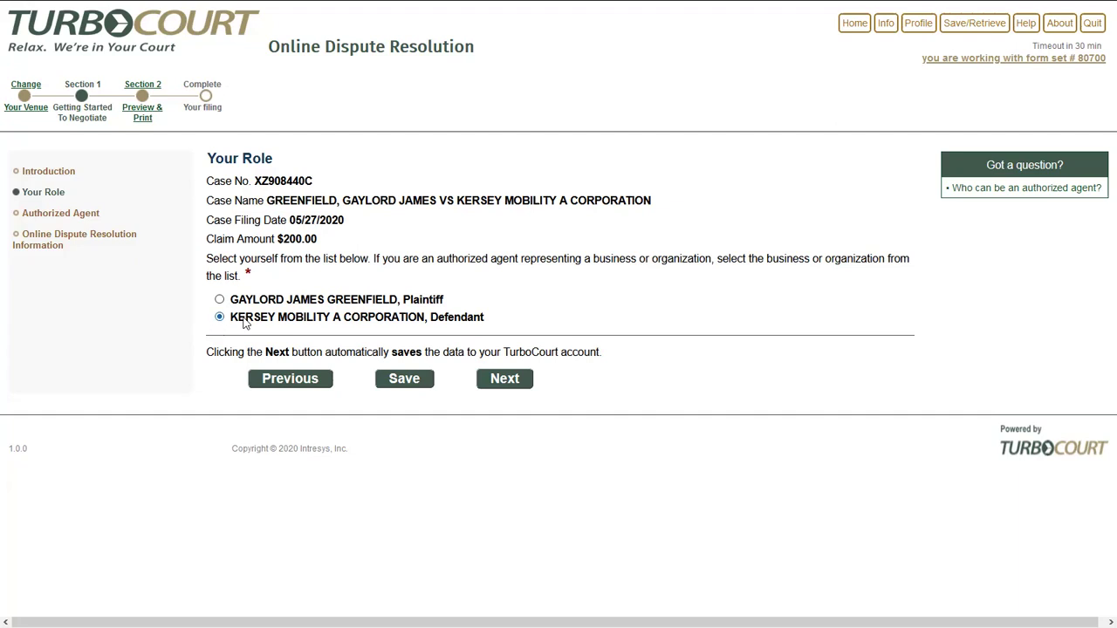
Continue as the defendant corporation and confirm being its authorized agent.
left_click(523, 385)
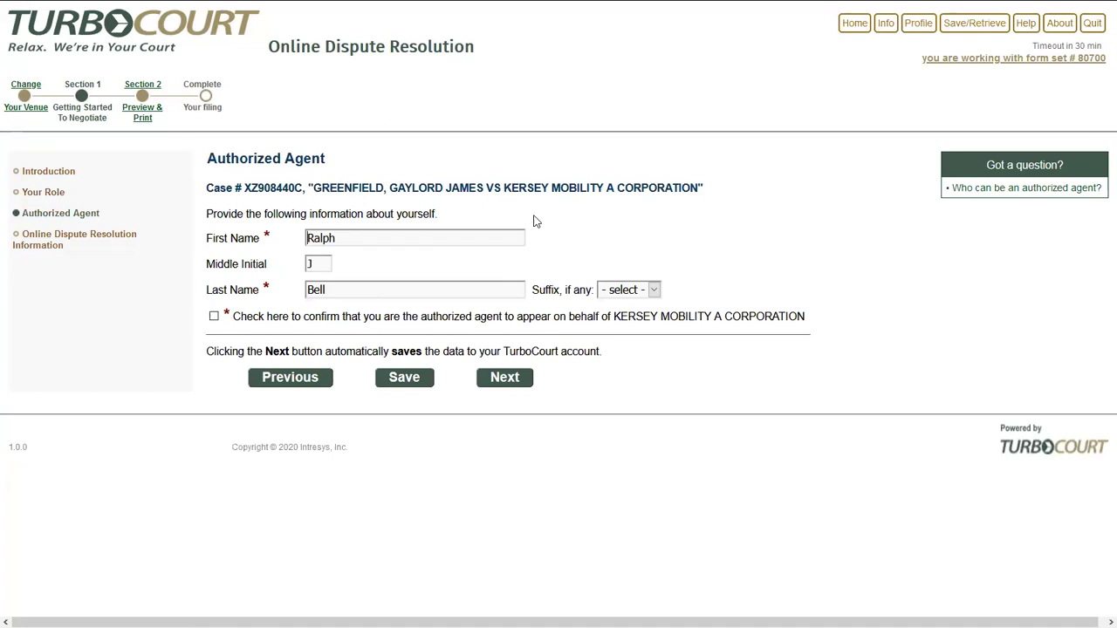
left_click(213, 316)
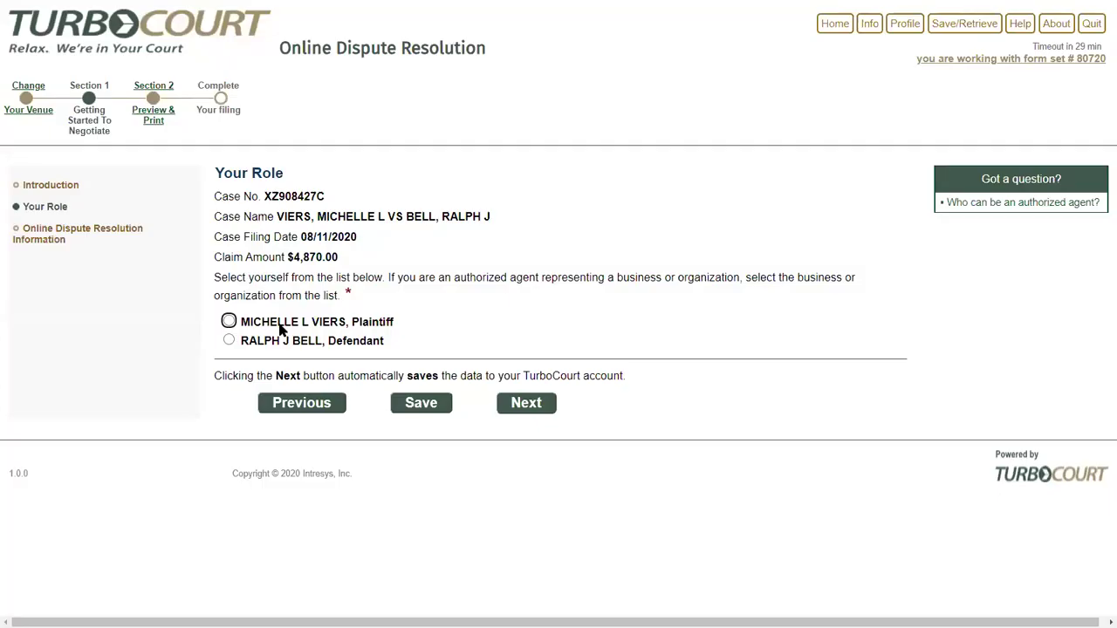
Choose Plaintiff as your role and accept the ODR information to start negotiating.
left_click(229, 321)
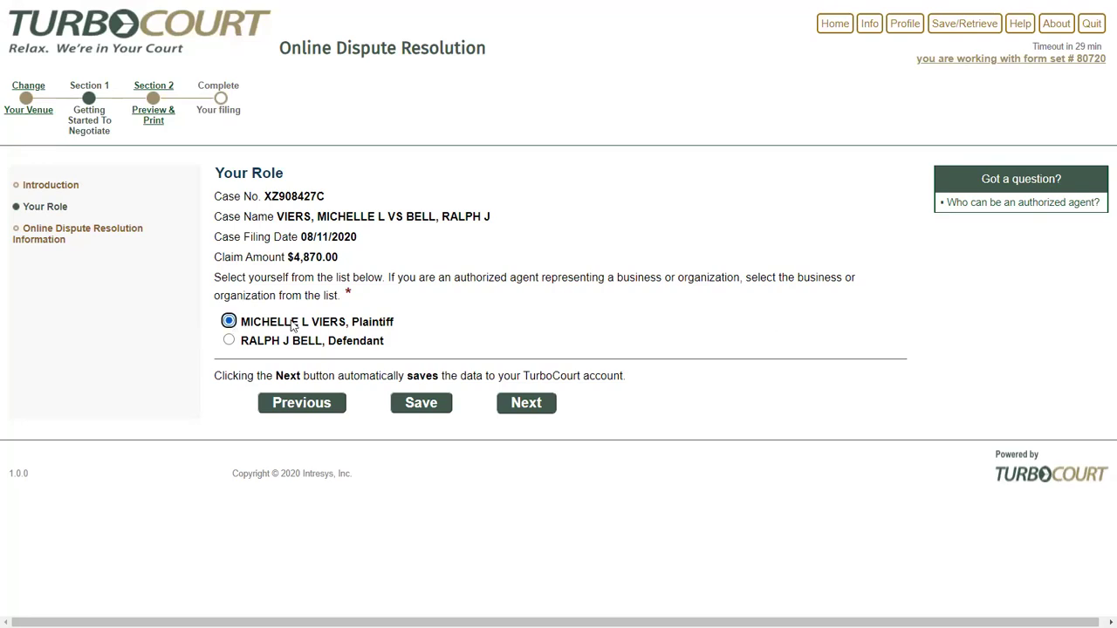
left_click(514, 406)
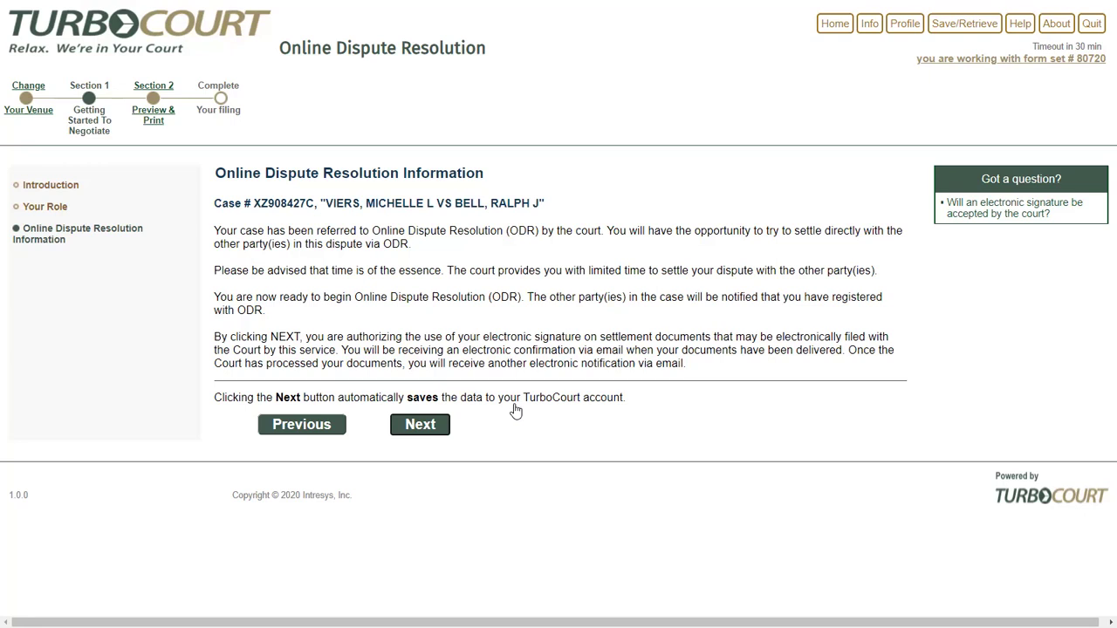
left_click(428, 427)
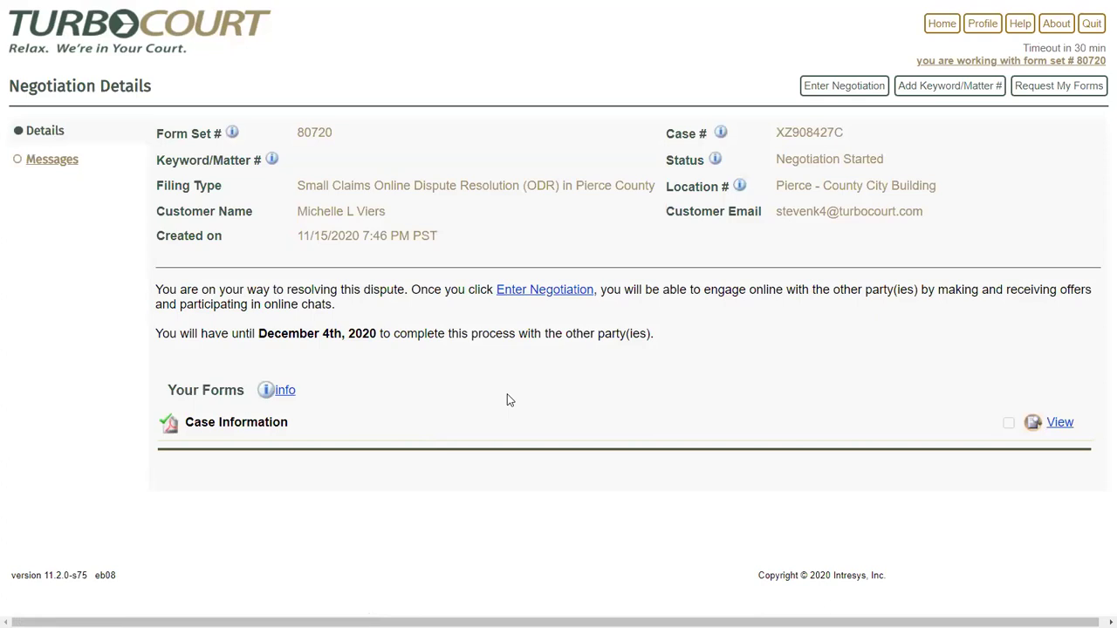
View the Case Information form as the form.pdf summary sheet.
left_click(1059, 423)
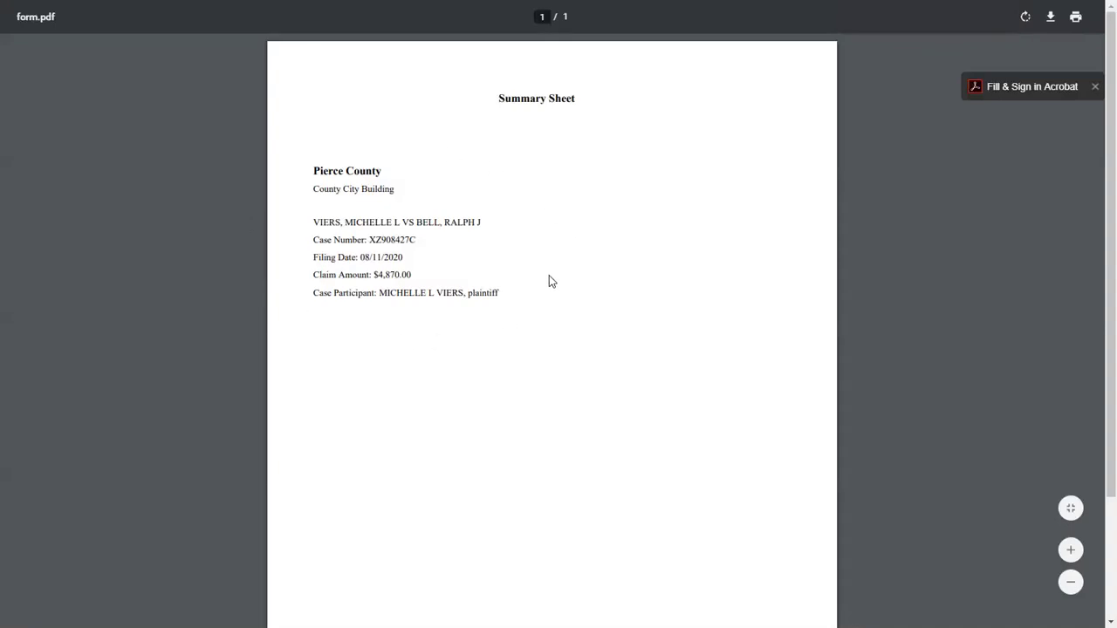
Close form.pdf with Ctrl+W to return to Negotiation Details.
key("ctrl+w")
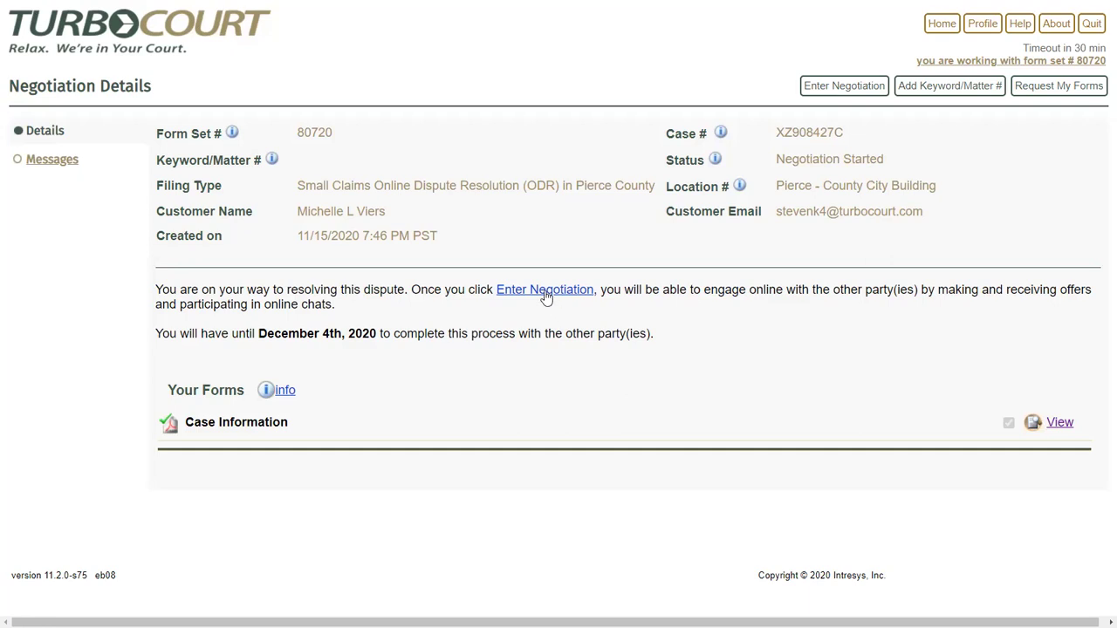
Enter the negotiation and wait for the defendant's $3,900 offer in $1,300 installments.
left_click(545, 298)
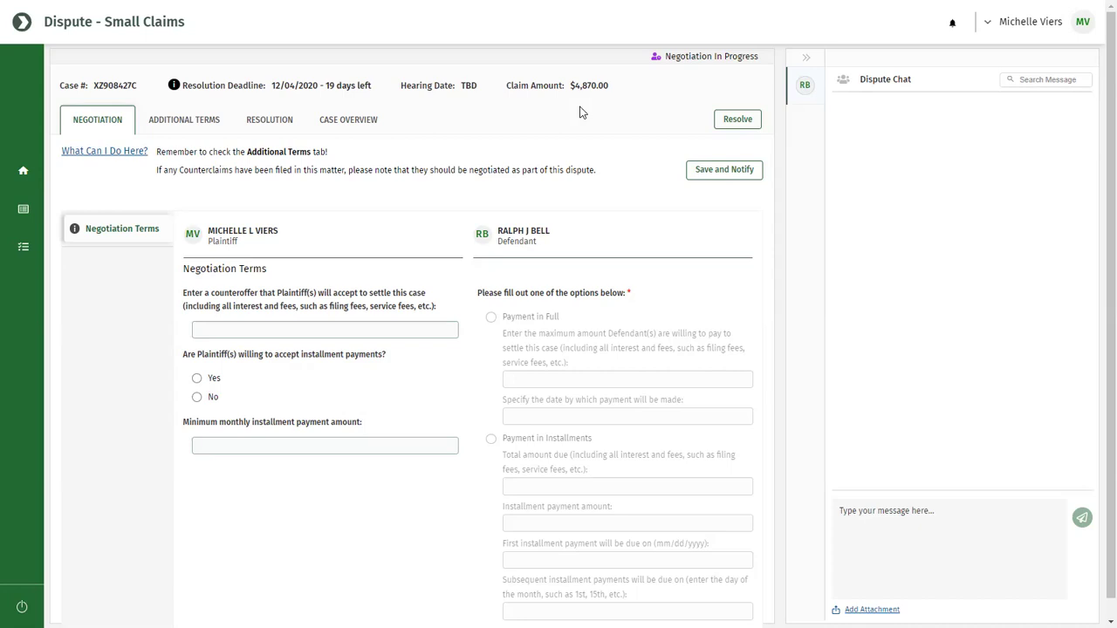
mouse_move(126, 153)
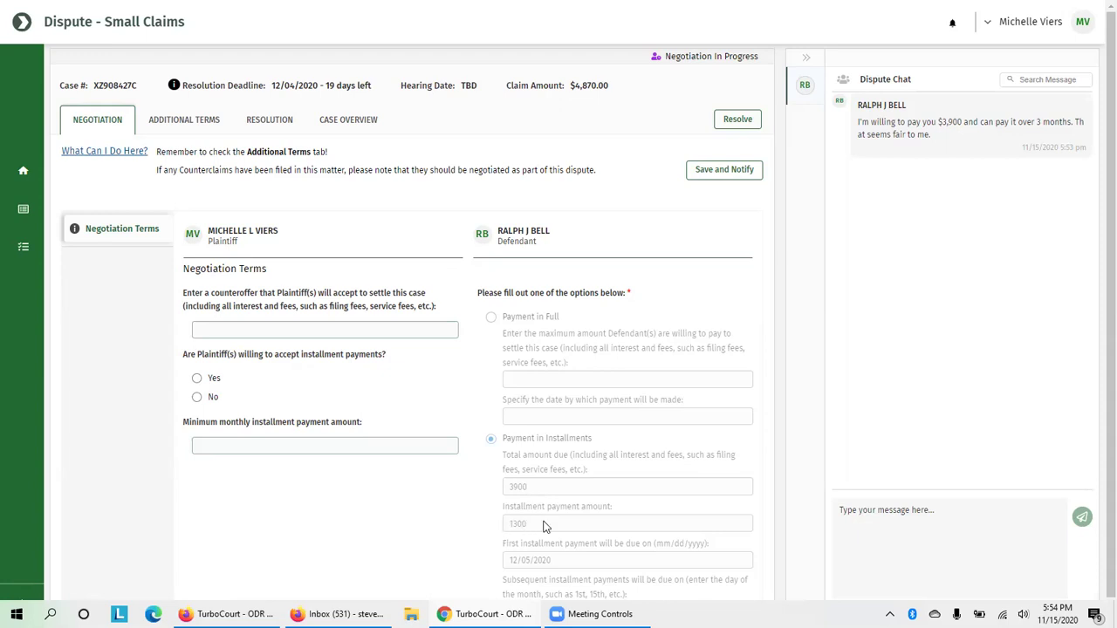
Scroll down the Negotiation tab to review the defendant's $3,900 installment proposal fields.
scroll(543, 527, "down", 1)
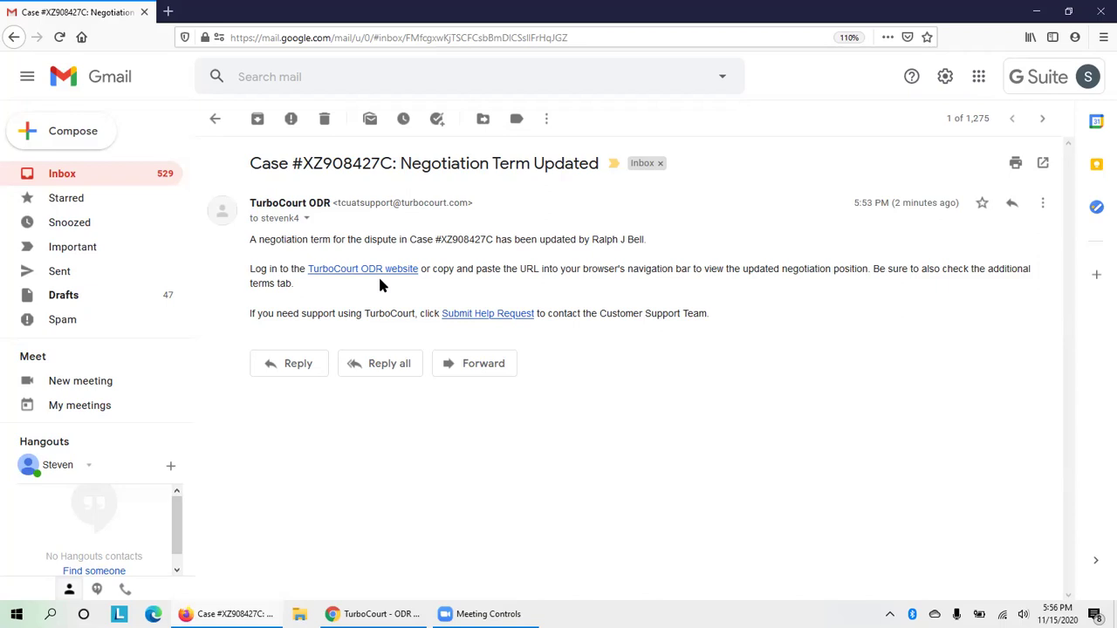
Follow the e-mail's link to the TurboCourt ODR site and log back in.
left_click(377, 272)
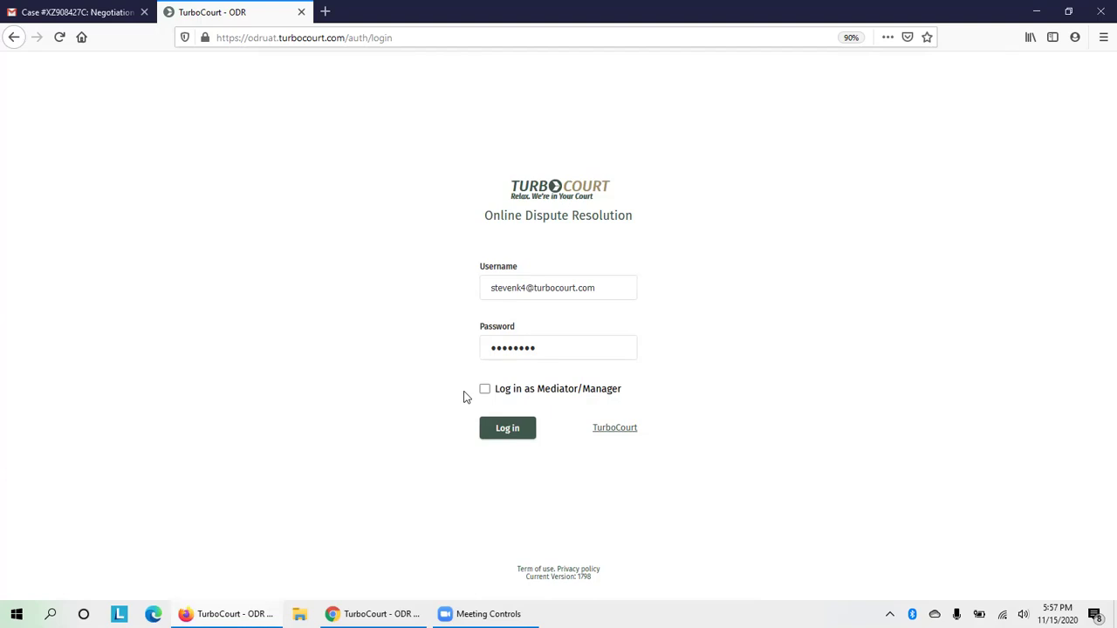
left_click(508, 429)
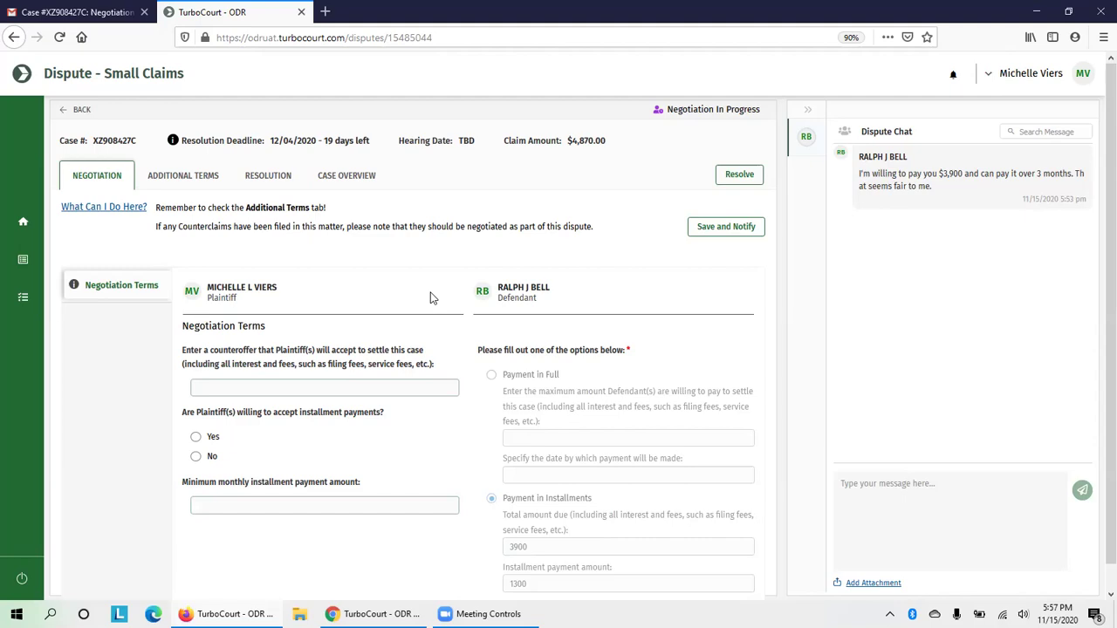
Make the browser full-screen (F11) to show the $3,900 proposal and $1,300 installment terms.
key("F11")
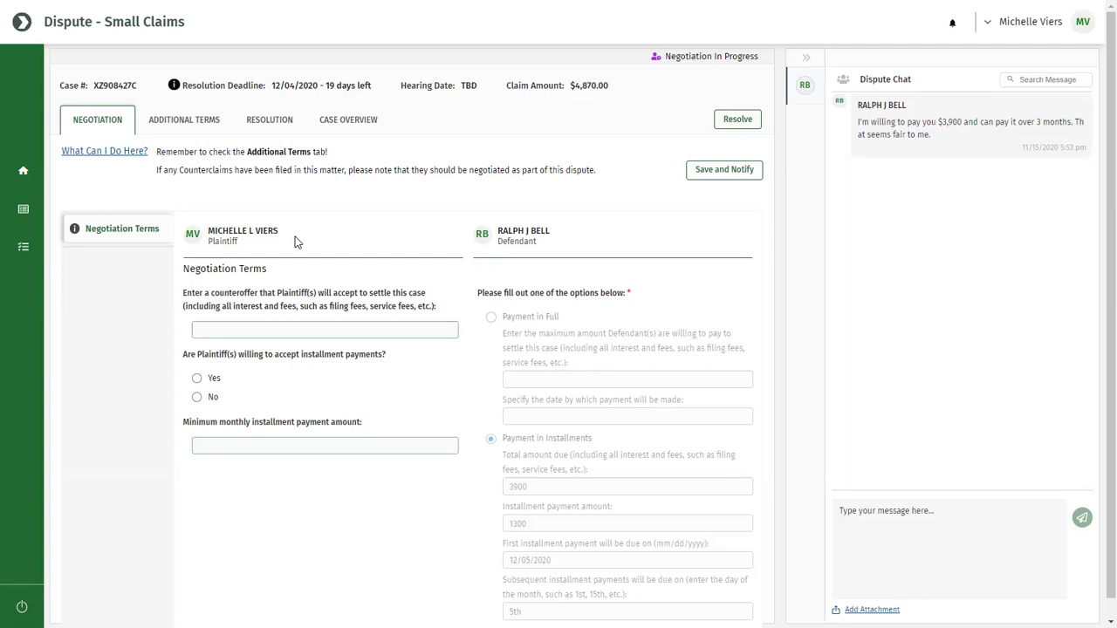
Counteroffer 4200 and accept installments with a minimum monthly payment of 1400.
left_click(258, 328)
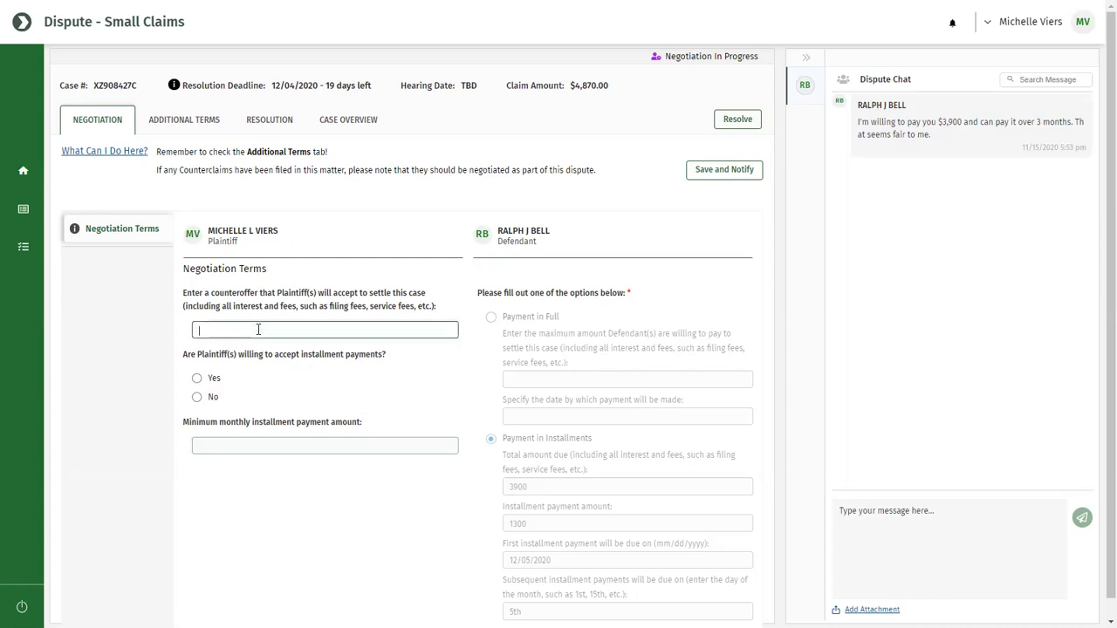
type("4200")
left_click(196, 378)
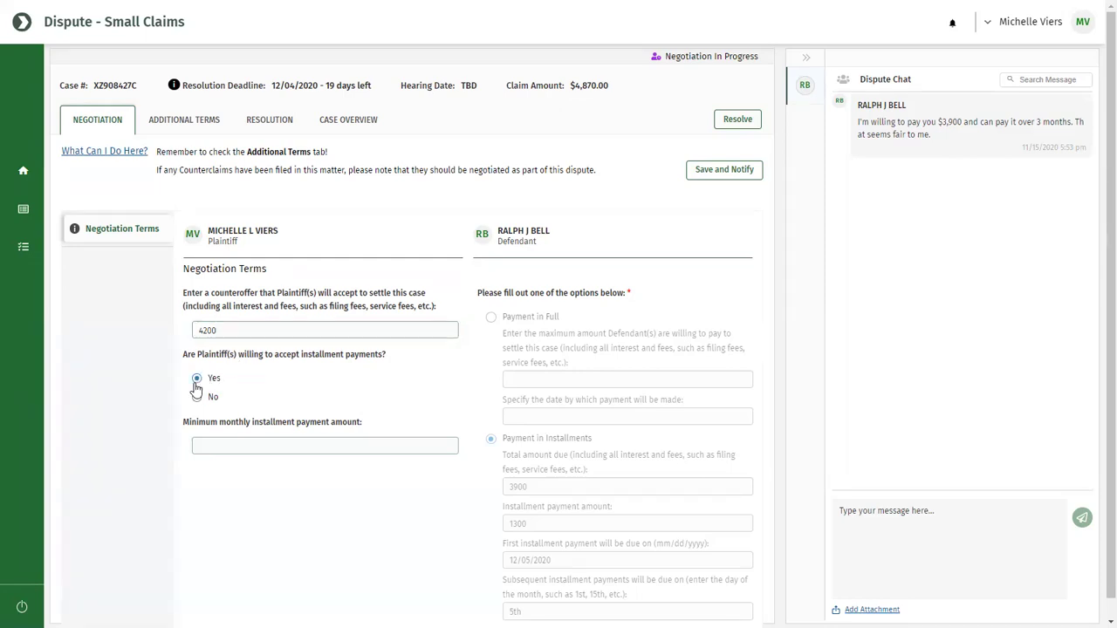
left_click(226, 445)
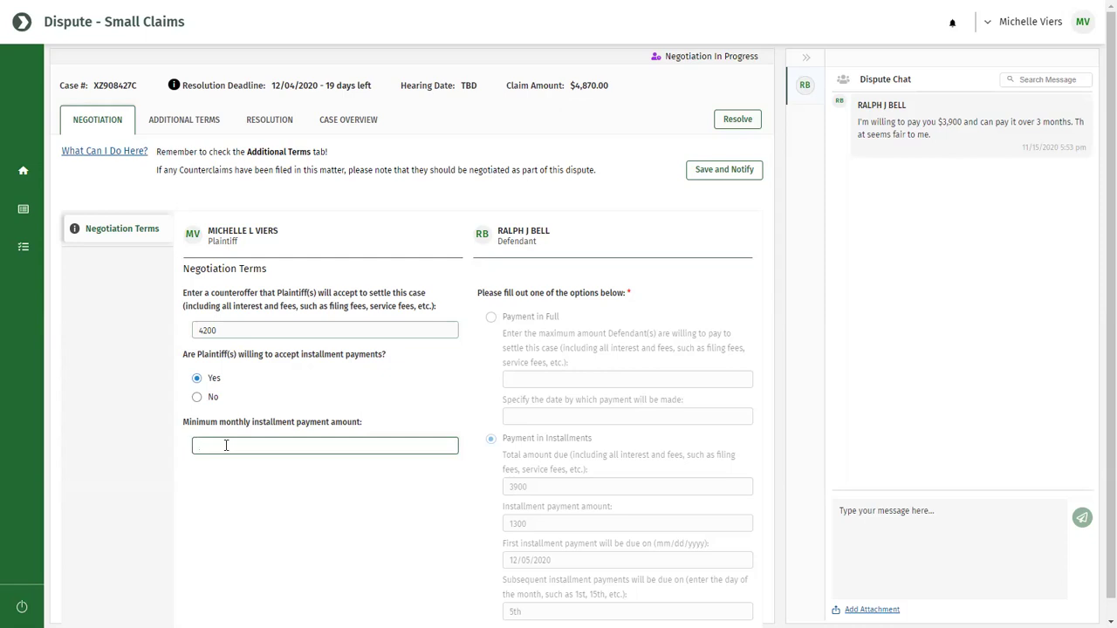
type("1400")
Save the 4200 counteroffer, notifying the defendant, and dismiss the saved confirmation.
left_click(721, 180)
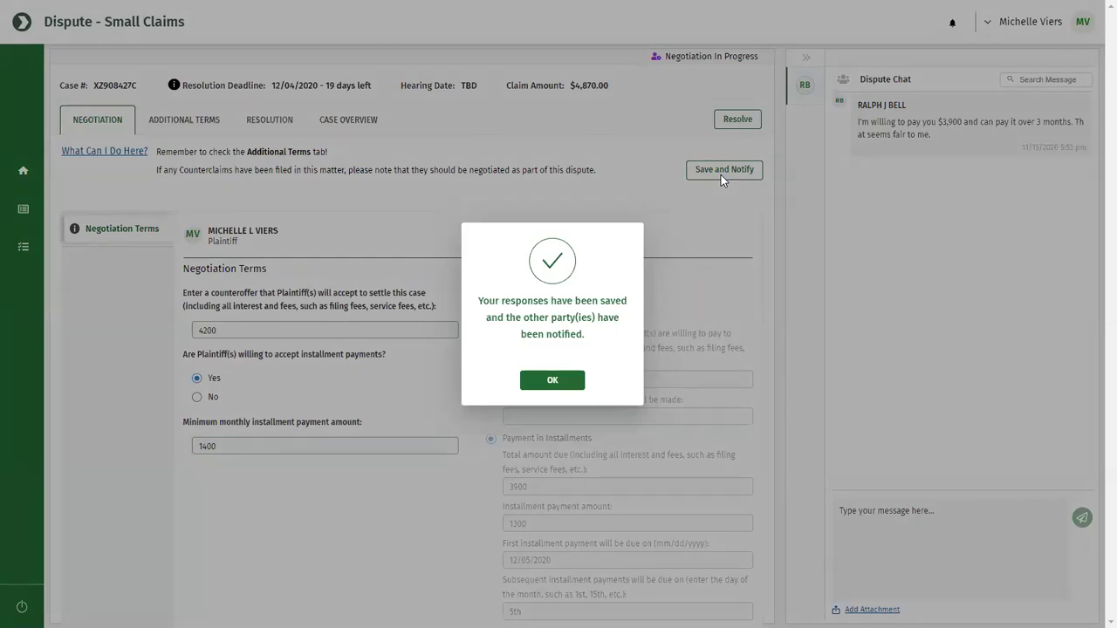
left_click(537, 378)
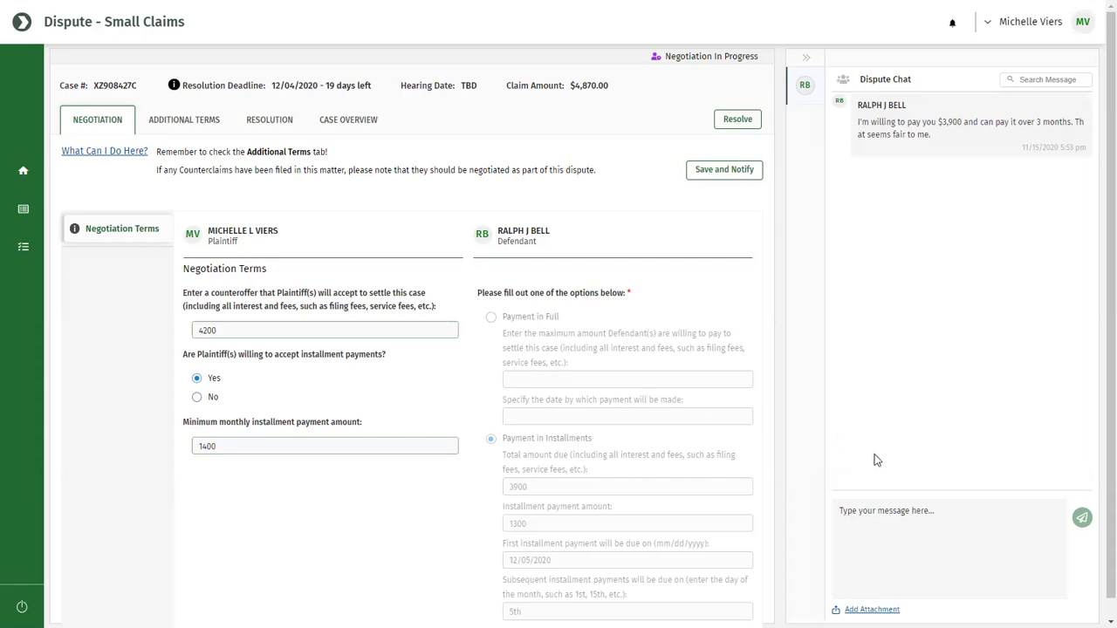
Send the defendant a chat message accepting $4,200 minimum, payable over 3 months.
left_click(907, 530)
type("I'm willing to accept $4,200 but not less. The damage to the property was significant. I'm okay with you paying it over 3 months.")
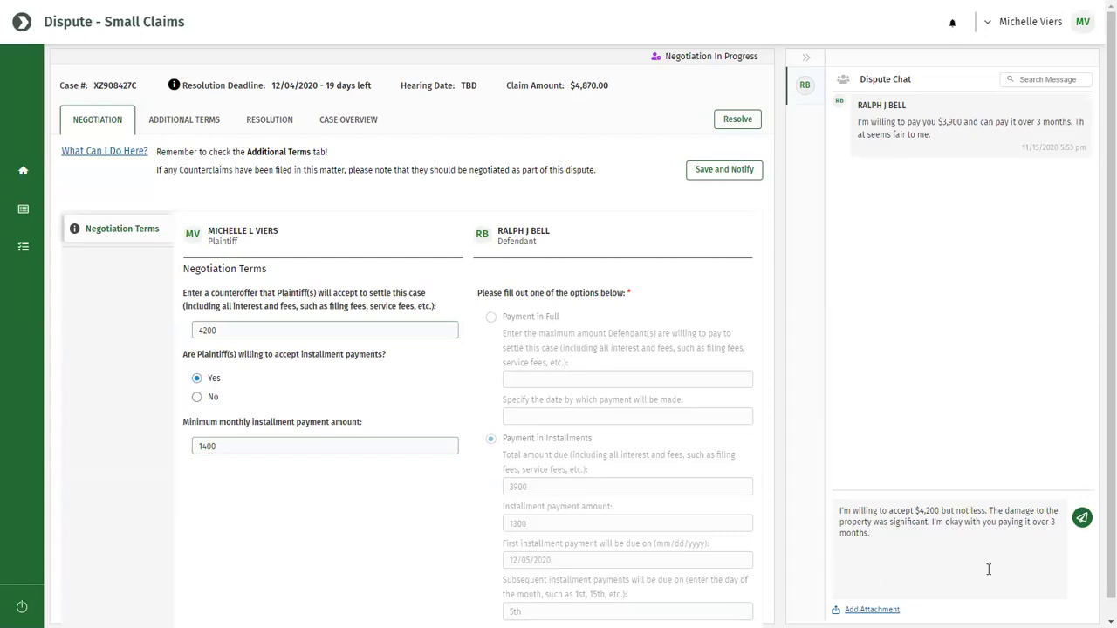
left_click(1083, 519)
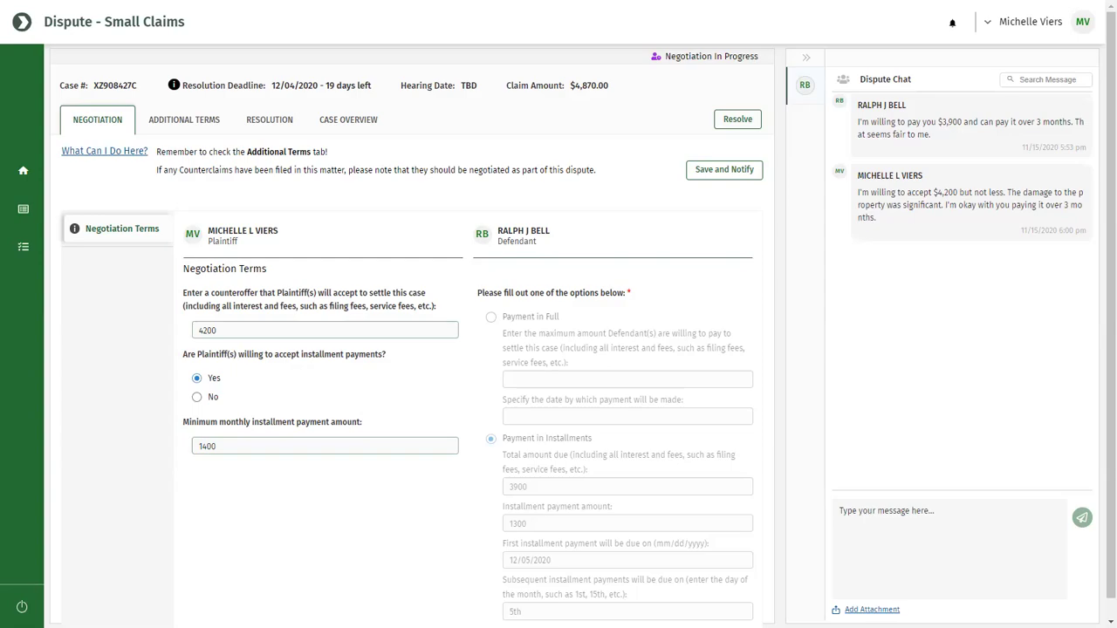
left_click(871, 610)
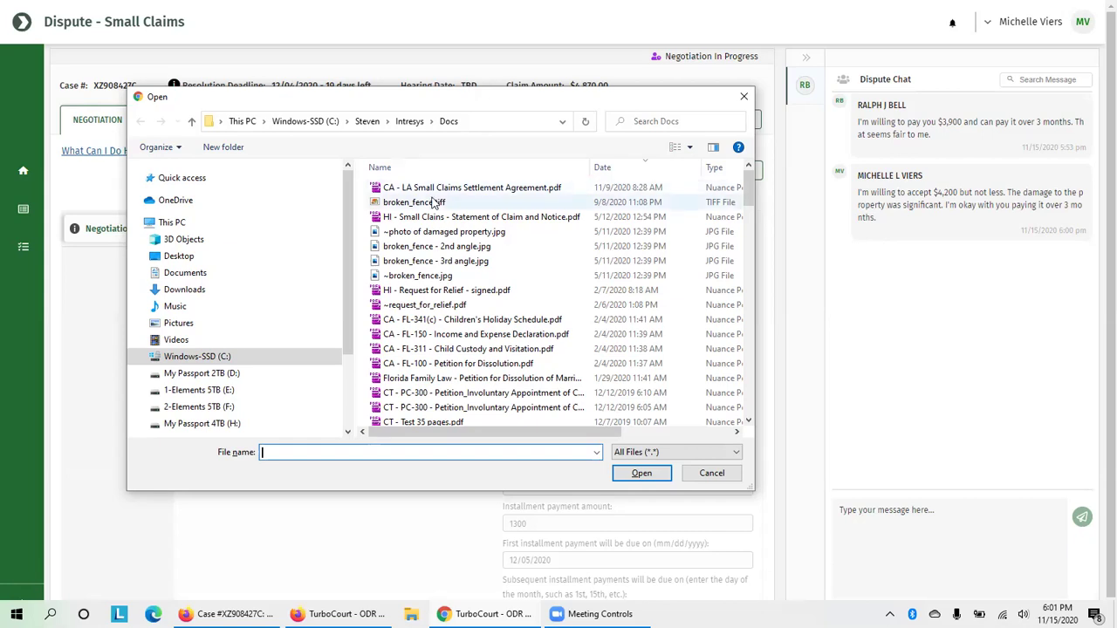
Attach '~photo of damaged property.jpg' and send it in the dispute chat.
left_click(404, 236)
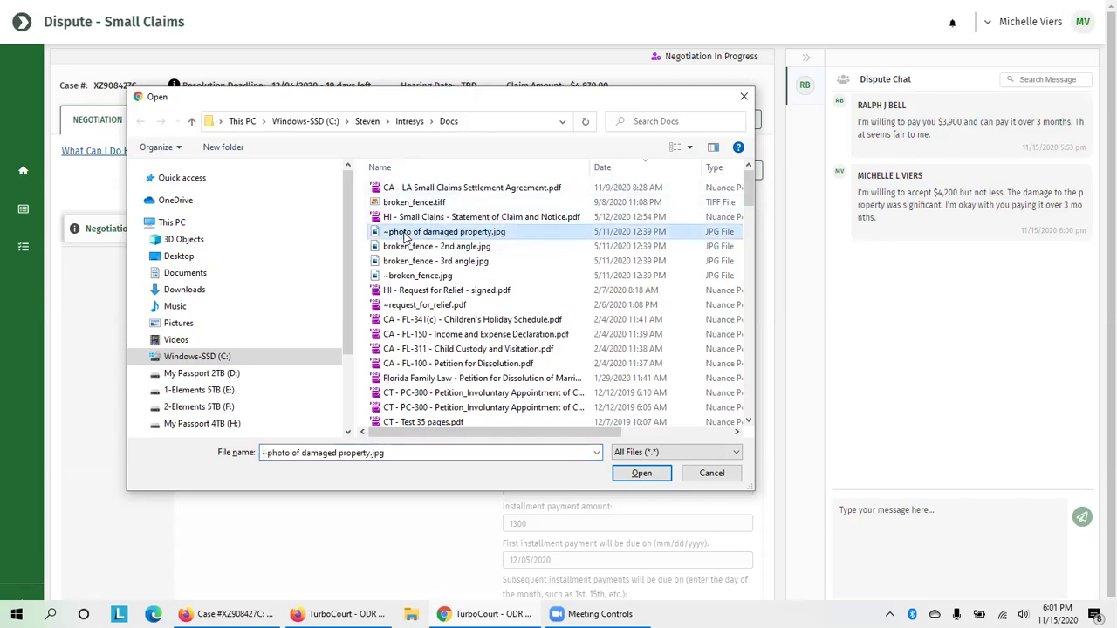
left_click(639, 473)
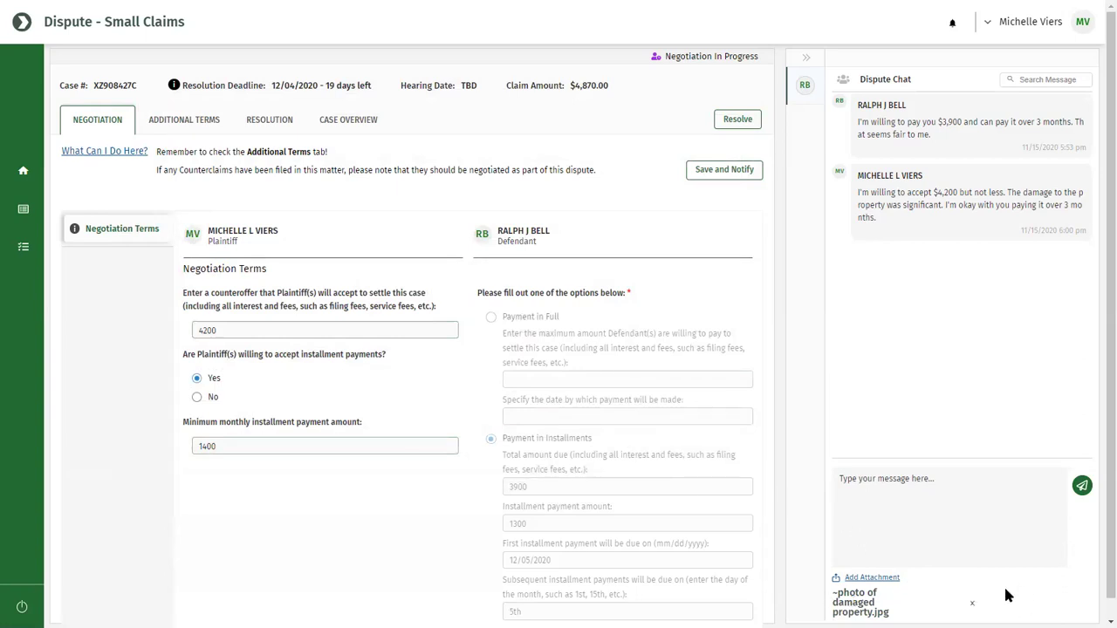
left_click(1081, 487)
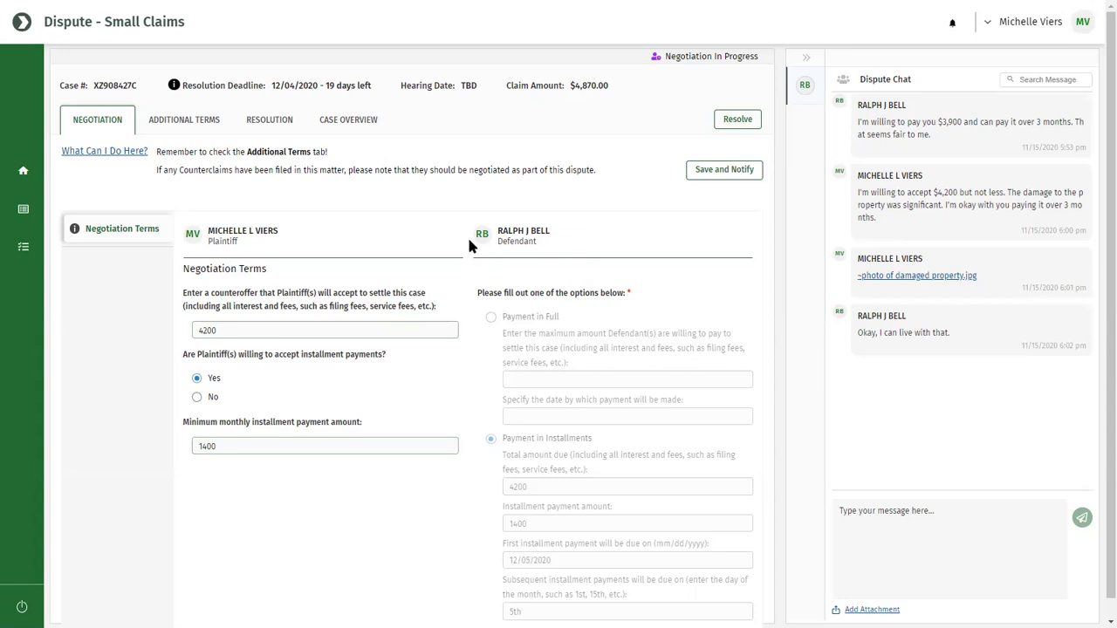
left_click(193, 122)
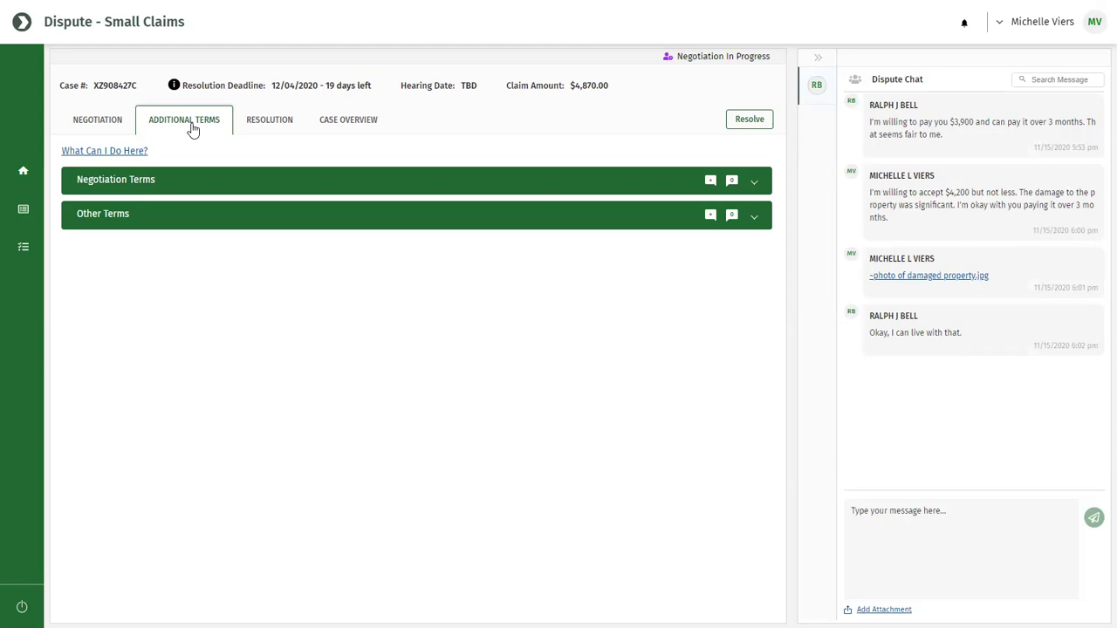
left_click(109, 128)
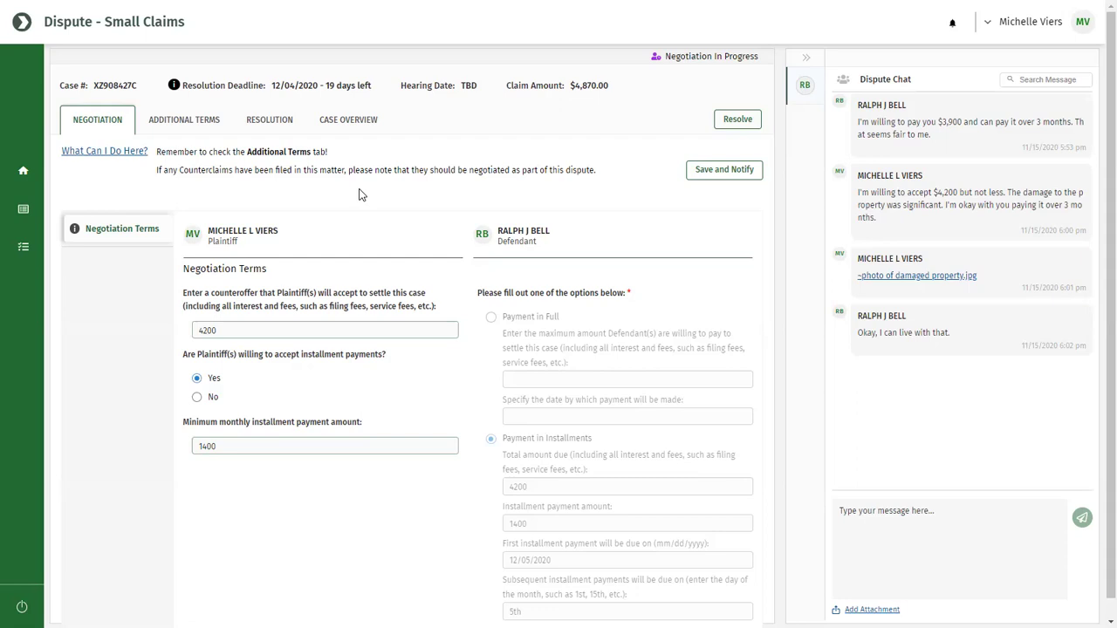
Resolve the dispute as Agreement Reached, generating the Stipulation By Parties Settlement Reached.
left_click(744, 121)
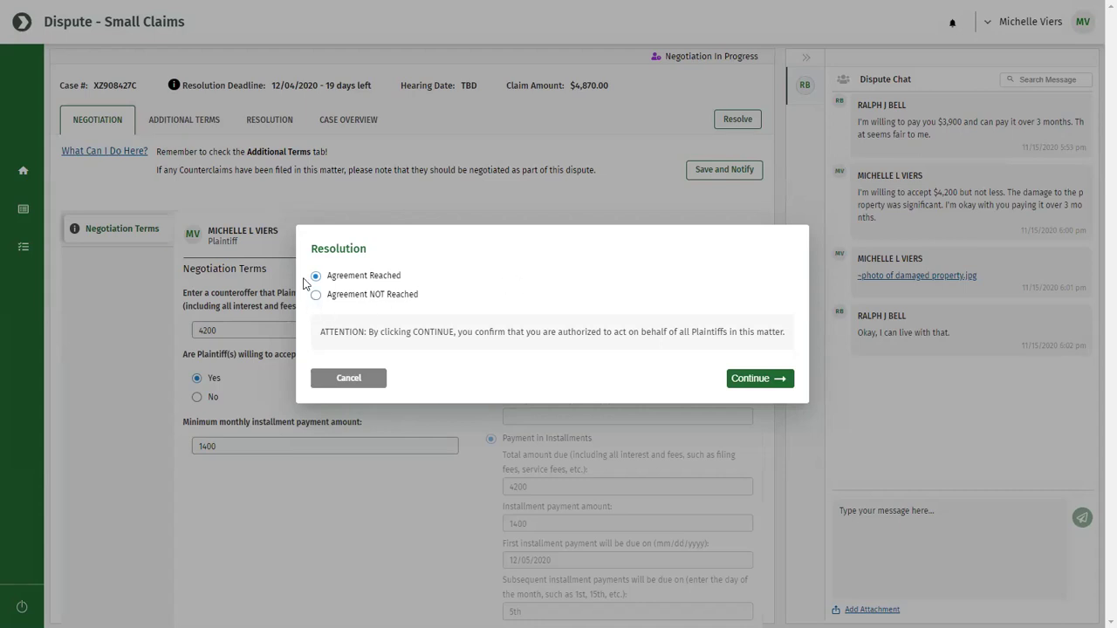
left_click(739, 380)
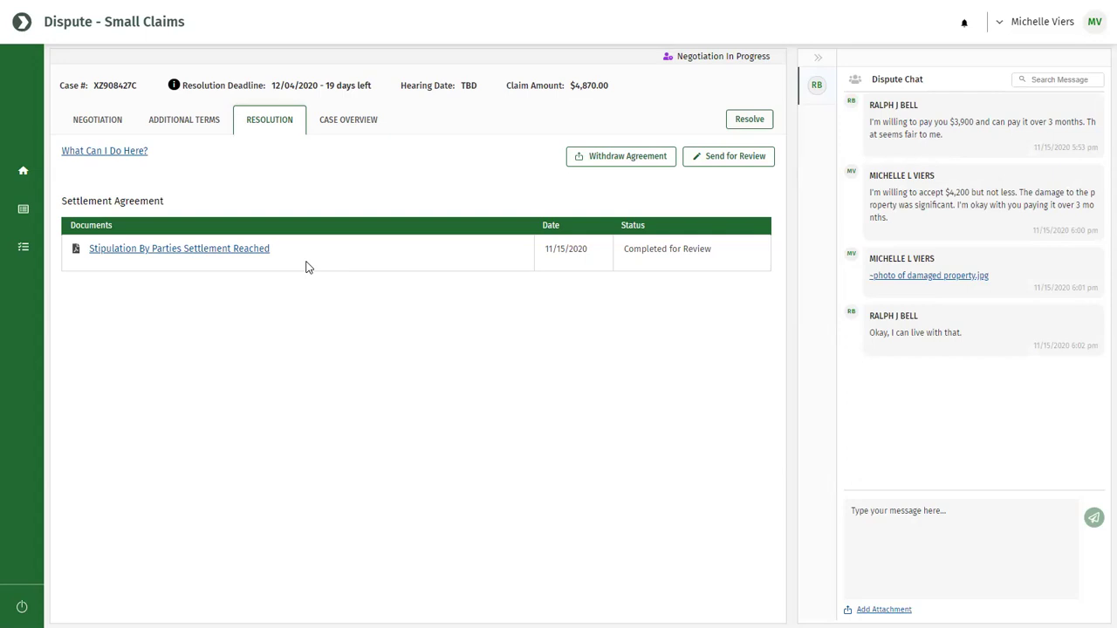
left_click(211, 251)
Send the settlement stipulation for review from the Resolution tab.
left_click(743, 165)
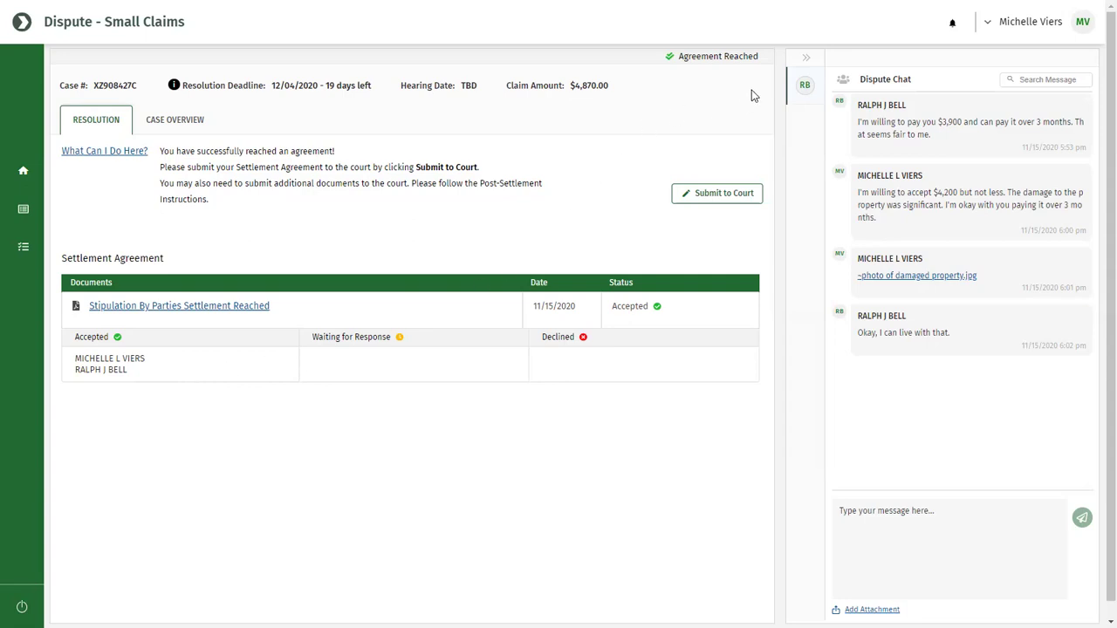
left_click(189, 314)
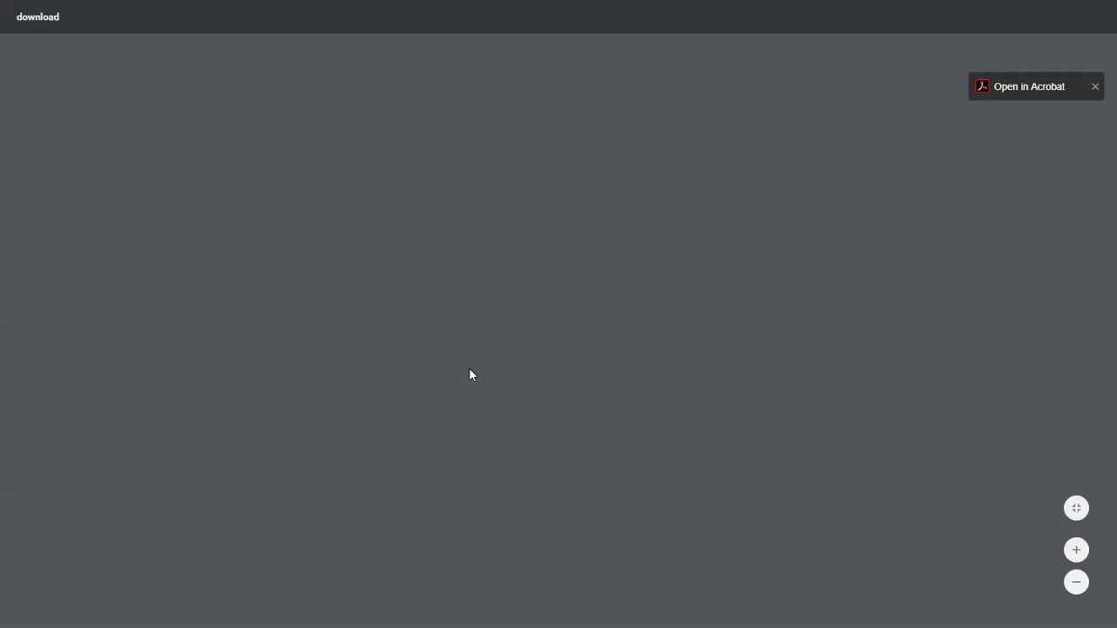
scroll(471, 374, "down", 10)
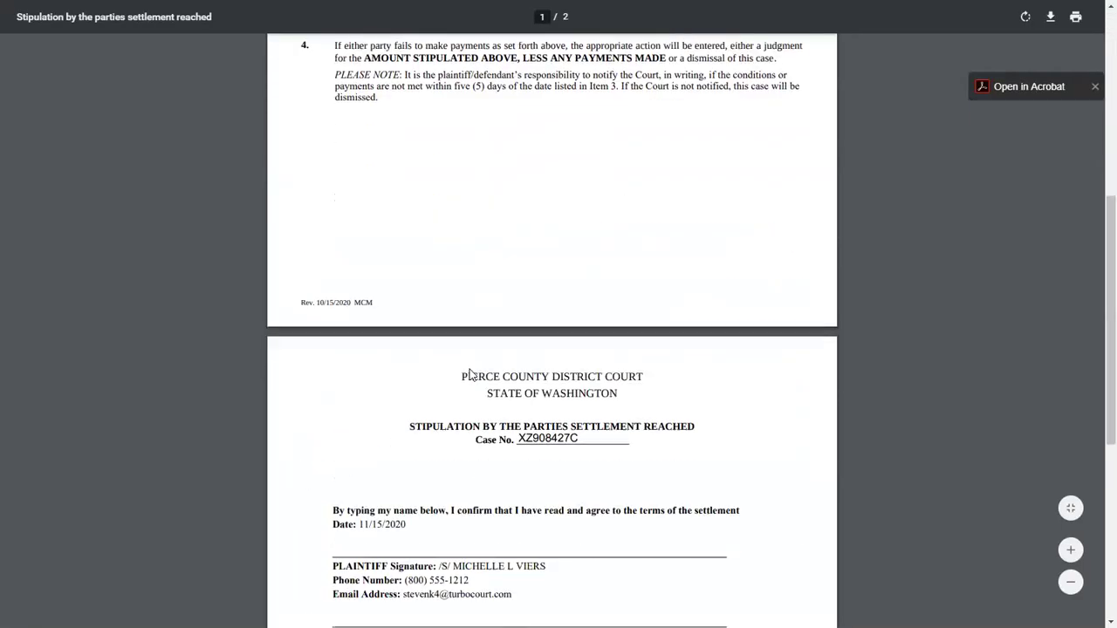
scroll(563, 257, "up", 2)
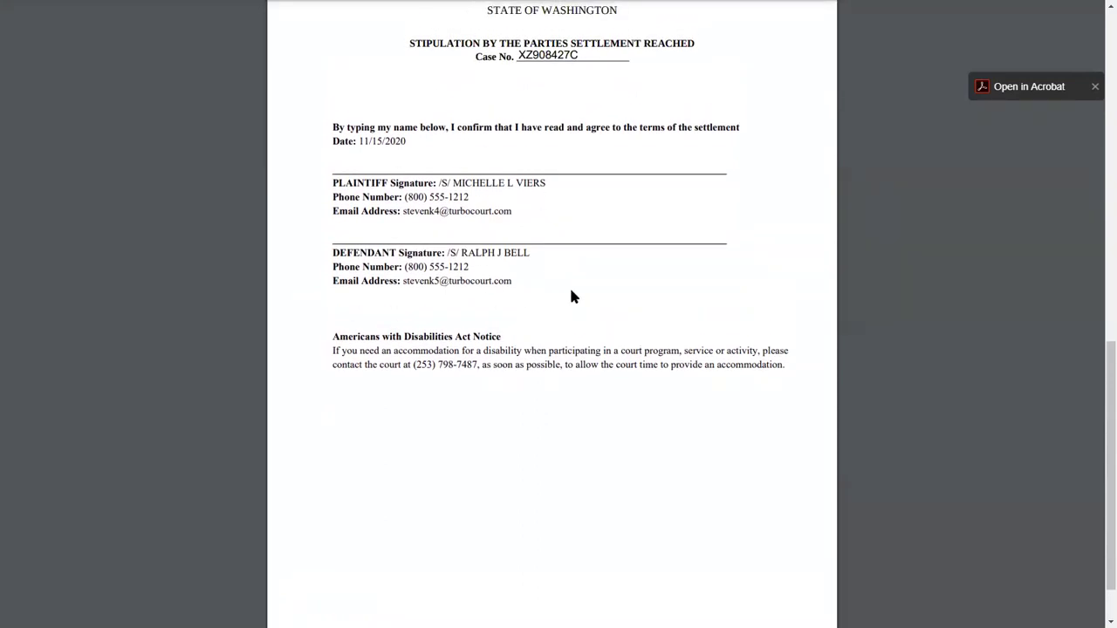
key("ctrl+w")
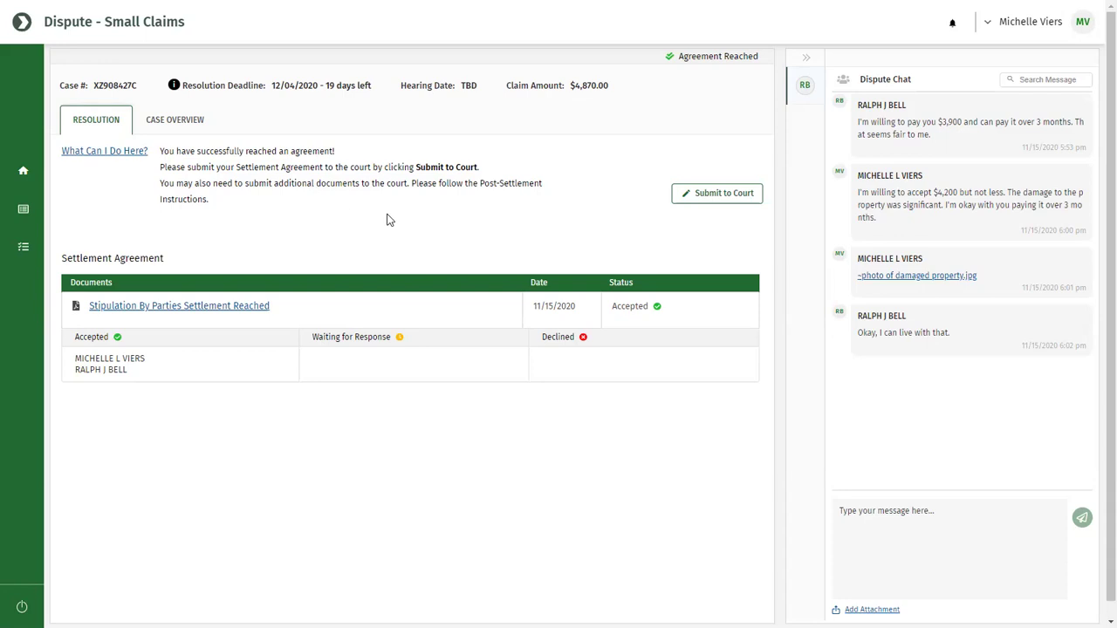
Submit the settlement stipulation to the court from the Resolution tab for eFiling.
left_click(713, 197)
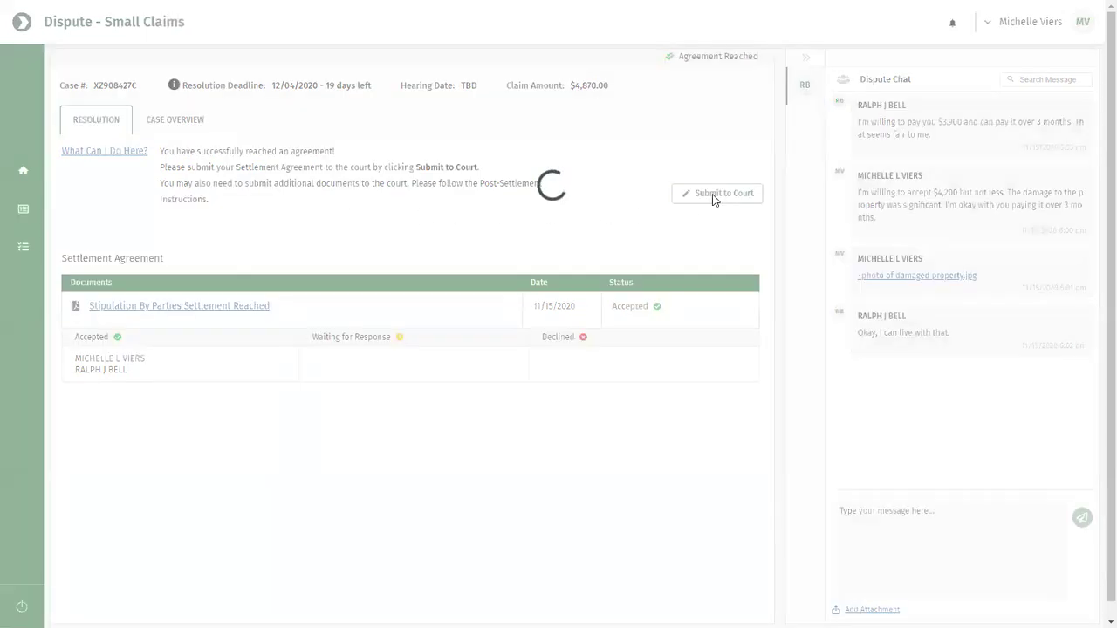